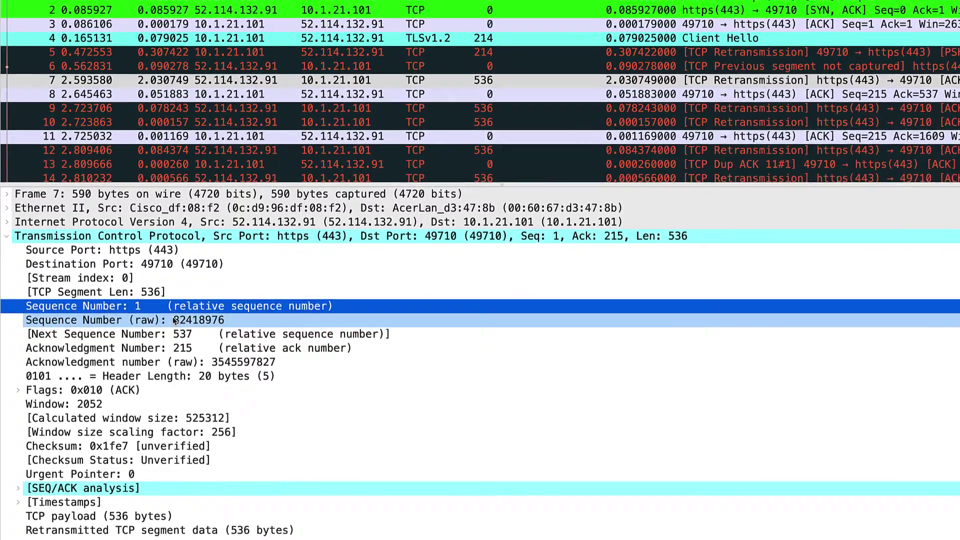
- Inspect packet 6's raw sequence number, raw acknowledgment number and TCP flags
click(174, 321)
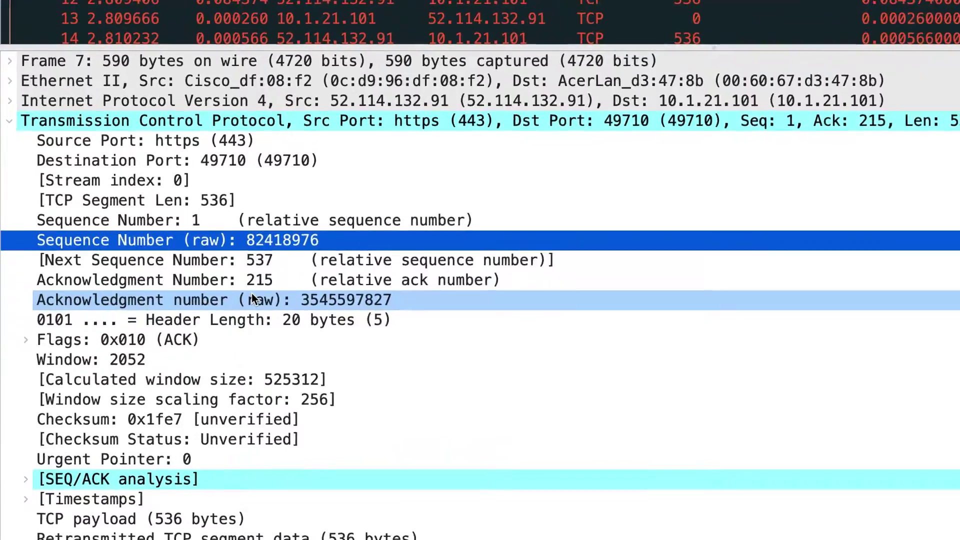
click(175, 361)
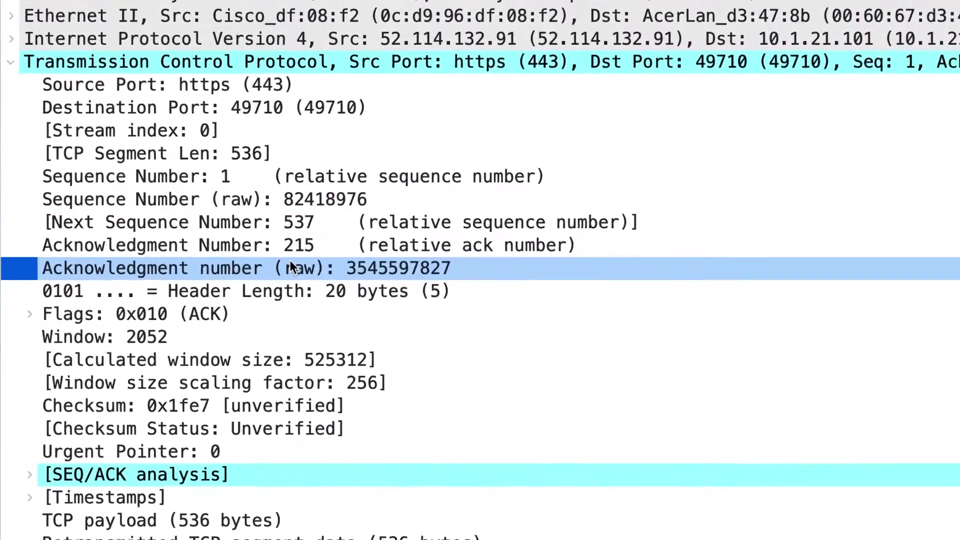
click(409, 270)
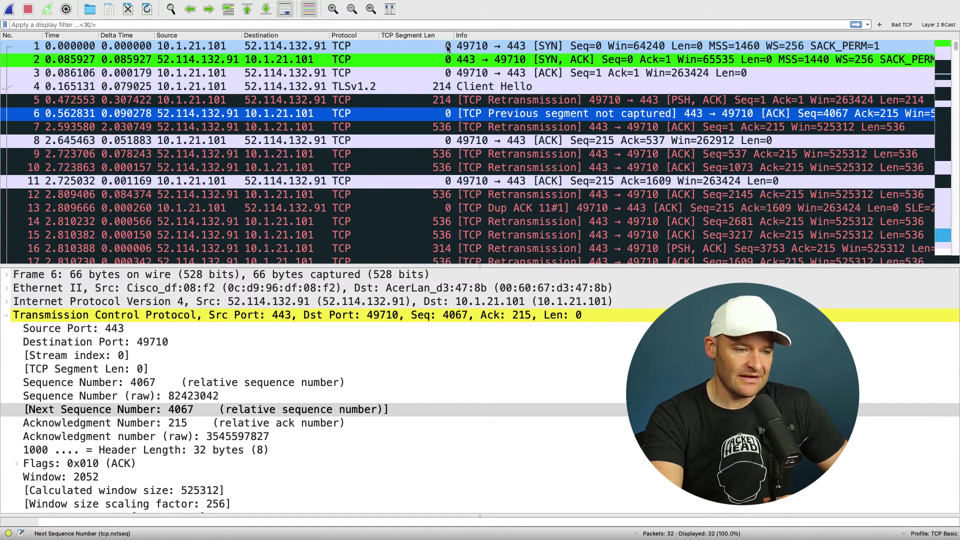
drag(452, 39, 443, 39)
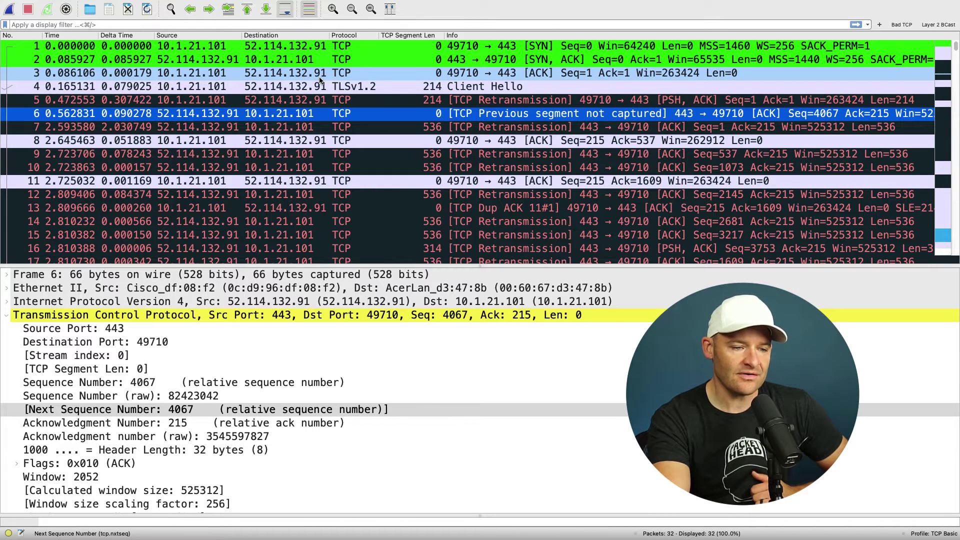
click(482, 47)
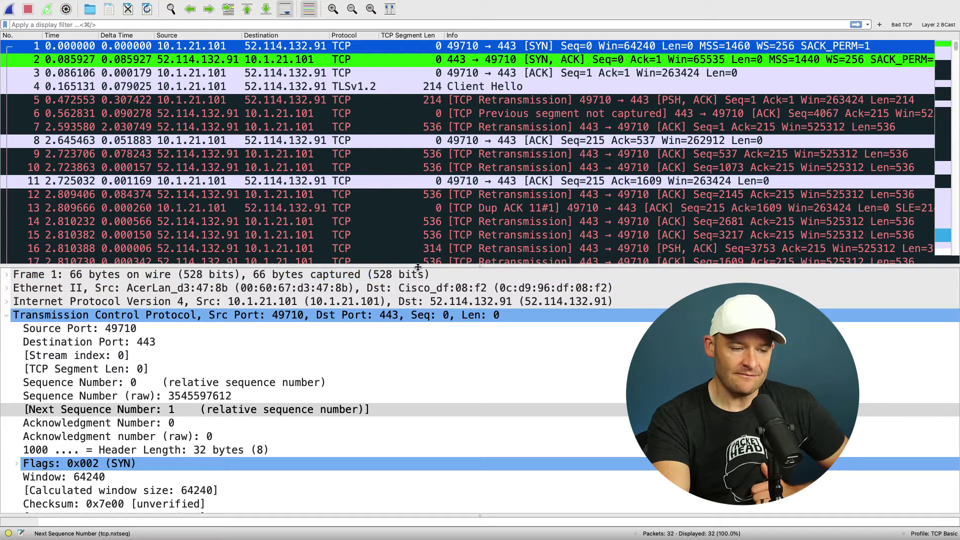
drag(418, 267, 418, 105)
click(141, 222)
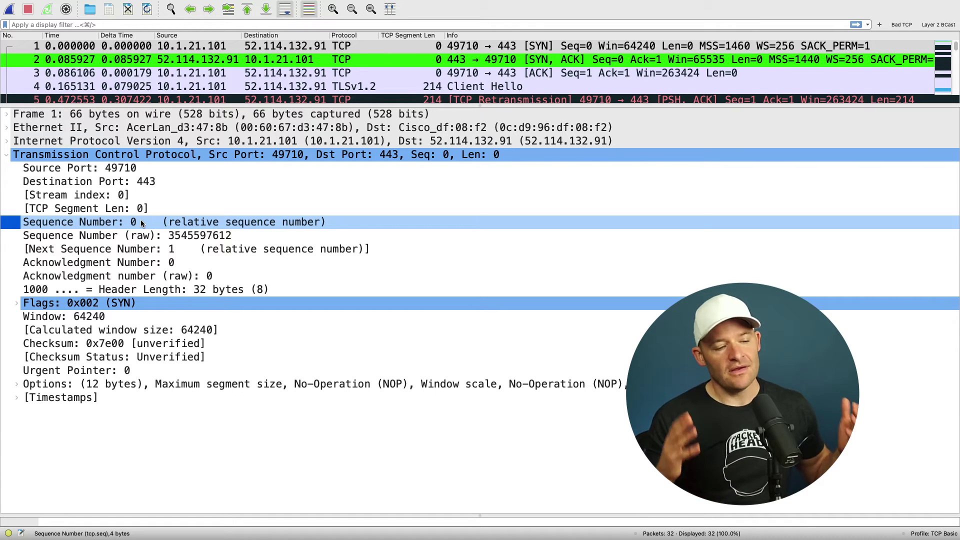
click(171, 238)
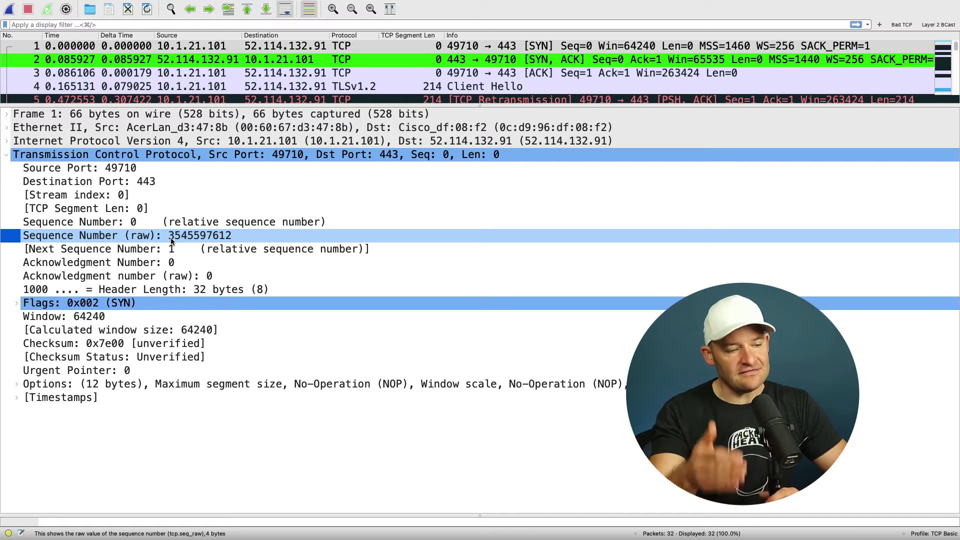
click(172, 223)
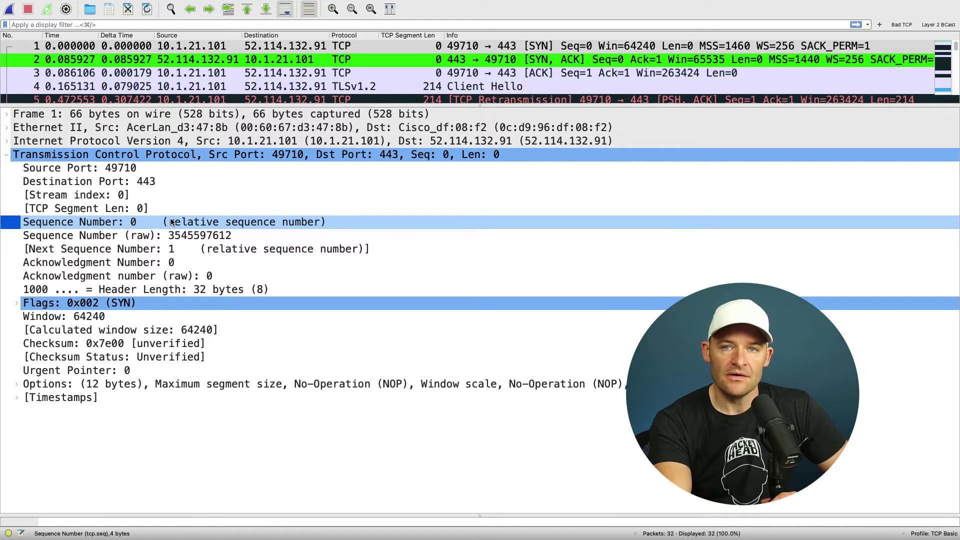
- Review the SYN's raw sequence number, relative sequence 0 and next sequence number
click(181, 236)
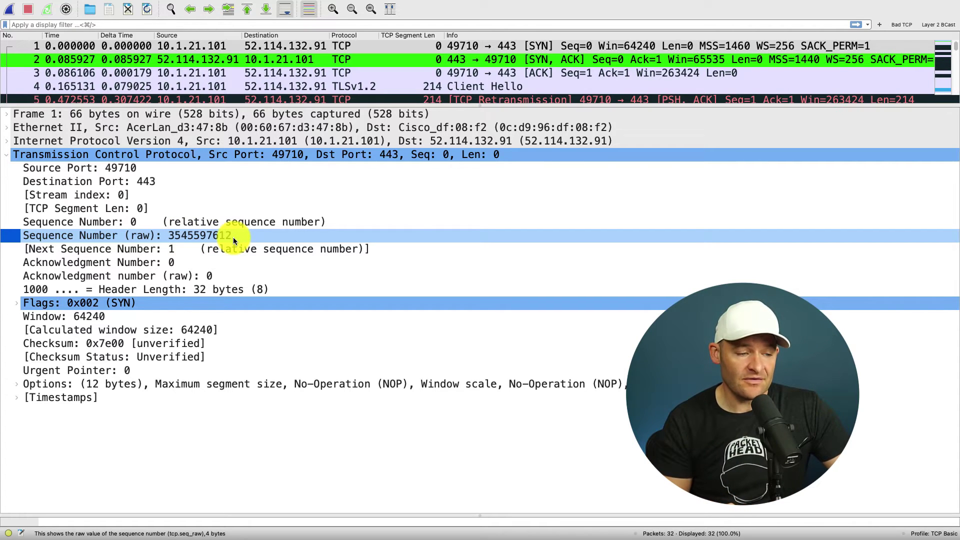
click(192, 226)
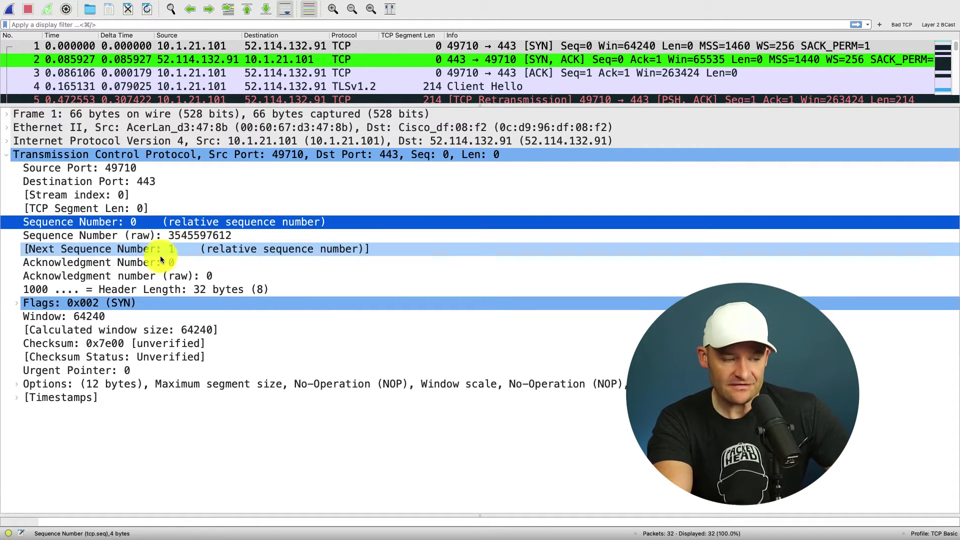
click(177, 253)
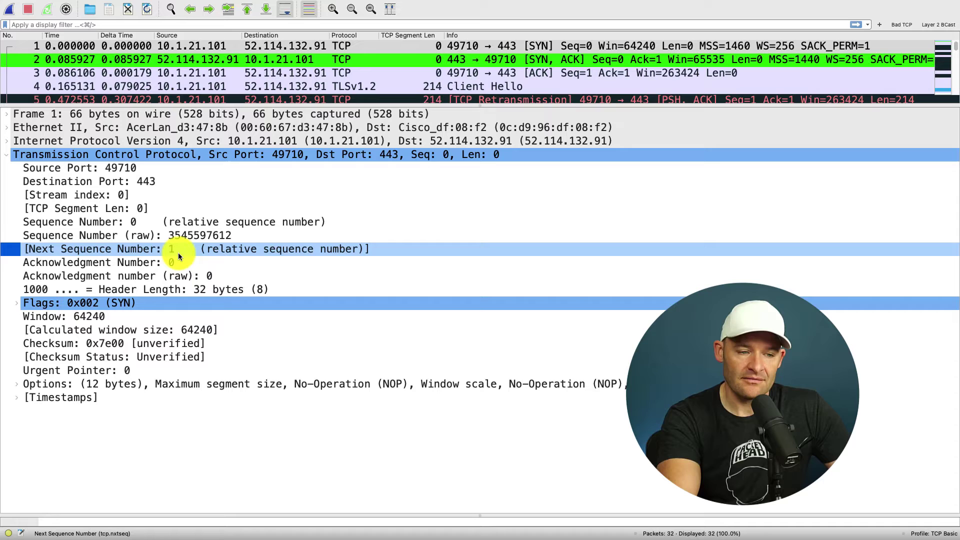
- Inspect packet 2, the SYN-ACK: acknowledgment, raw and relative sequence, and next sequence numbers
click(286, 58)
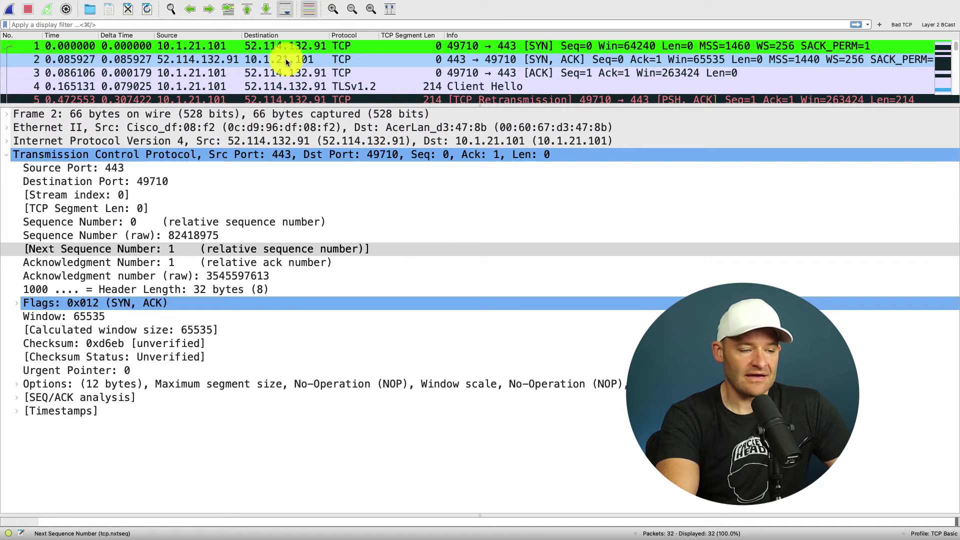
click(197, 263)
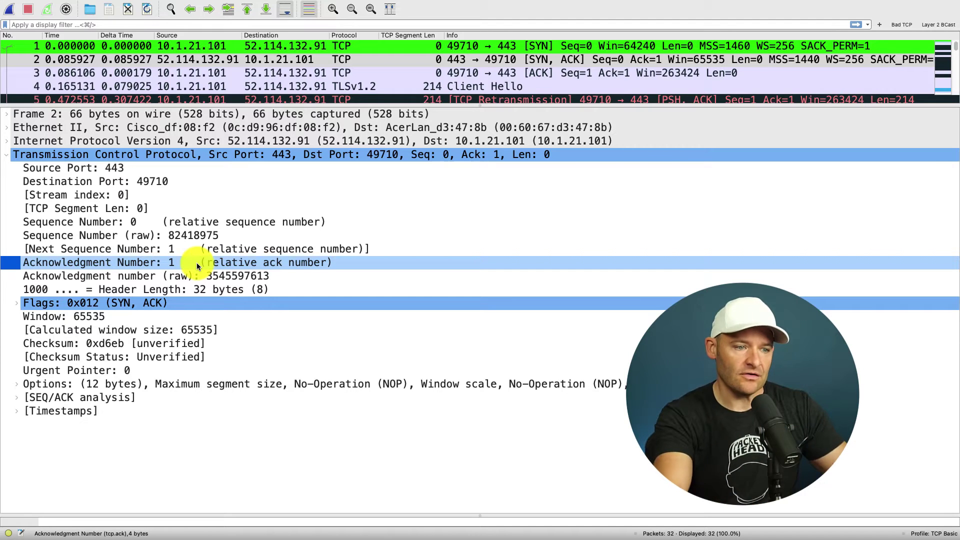
click(197, 262)
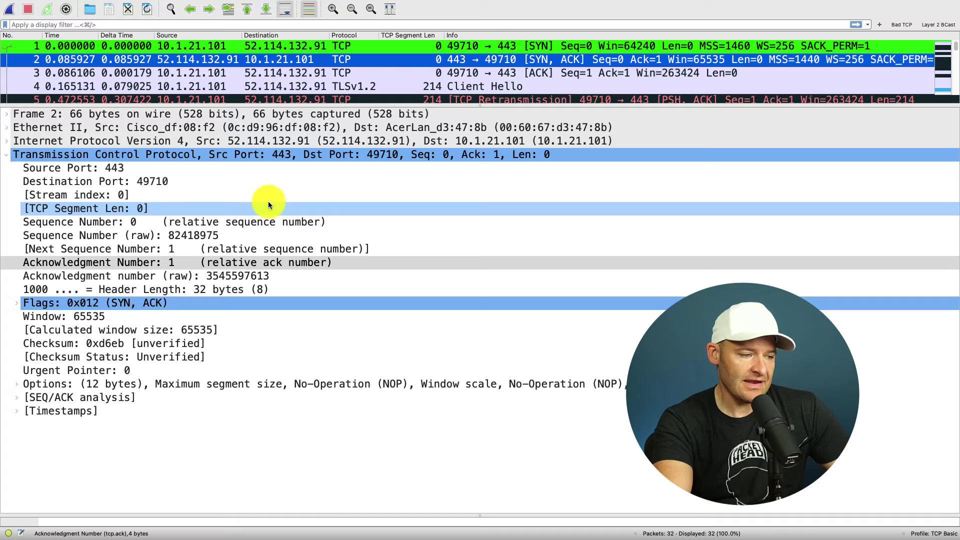
click(220, 235)
click(188, 223)
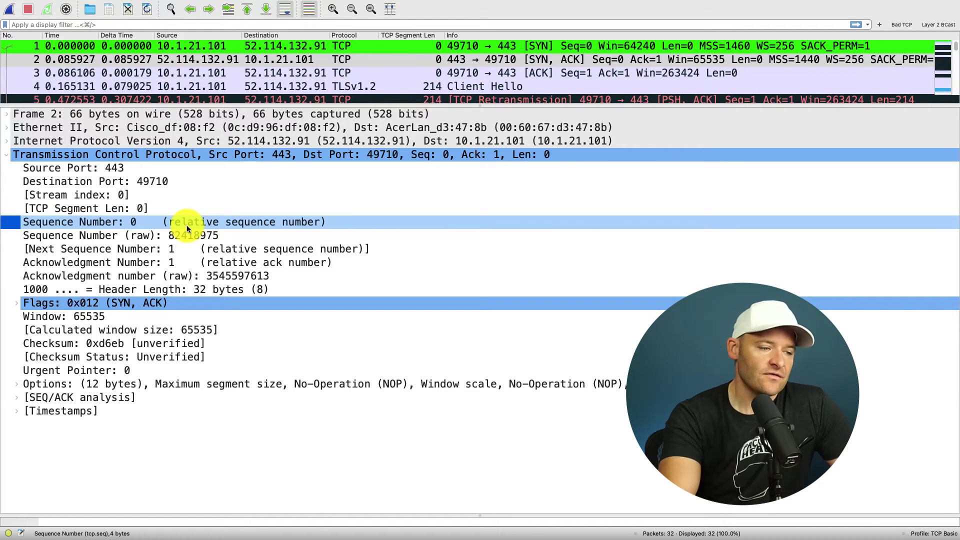
click(194, 250)
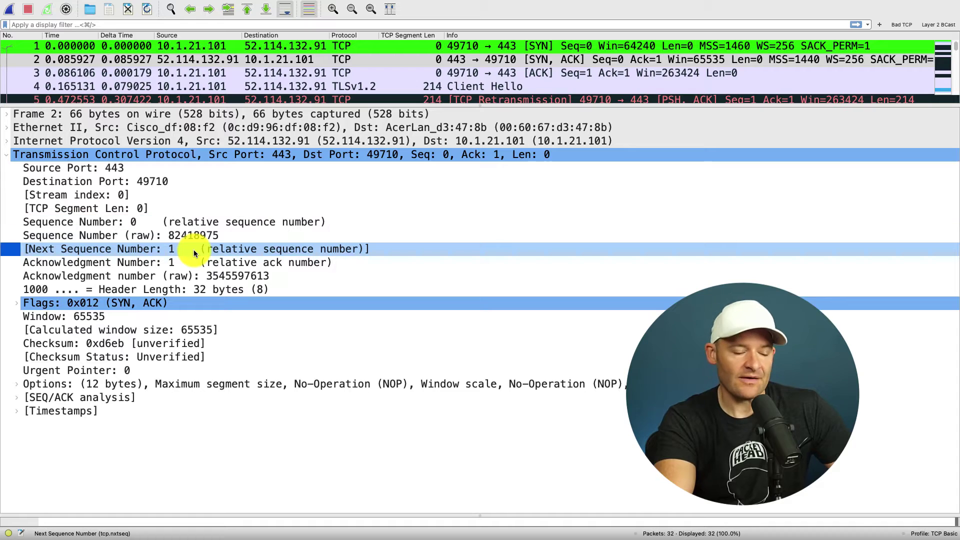
- View packet 3's handshake ACK, then packet 4's Client Hello, with a taller packet list
click(479, 71)
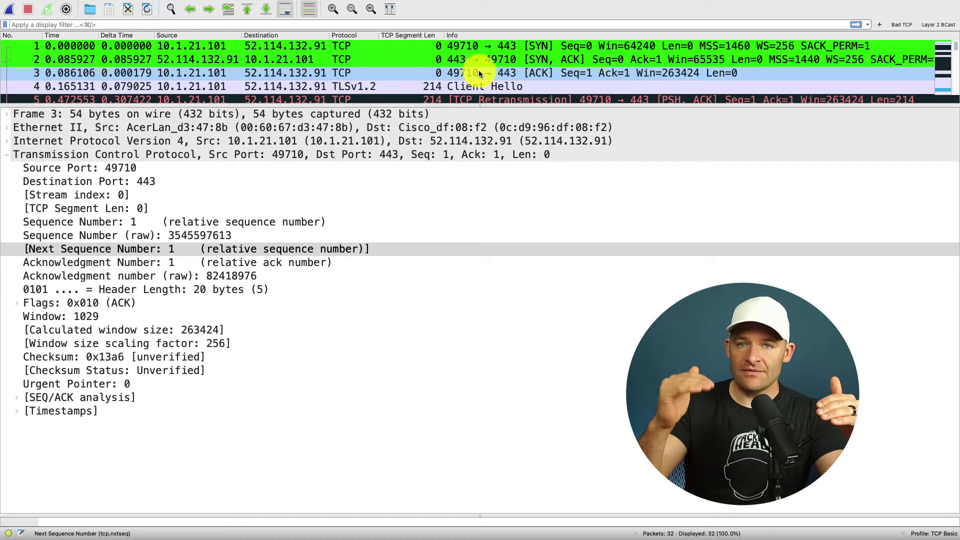
click(477, 87)
drag(472, 106, 440, 191)
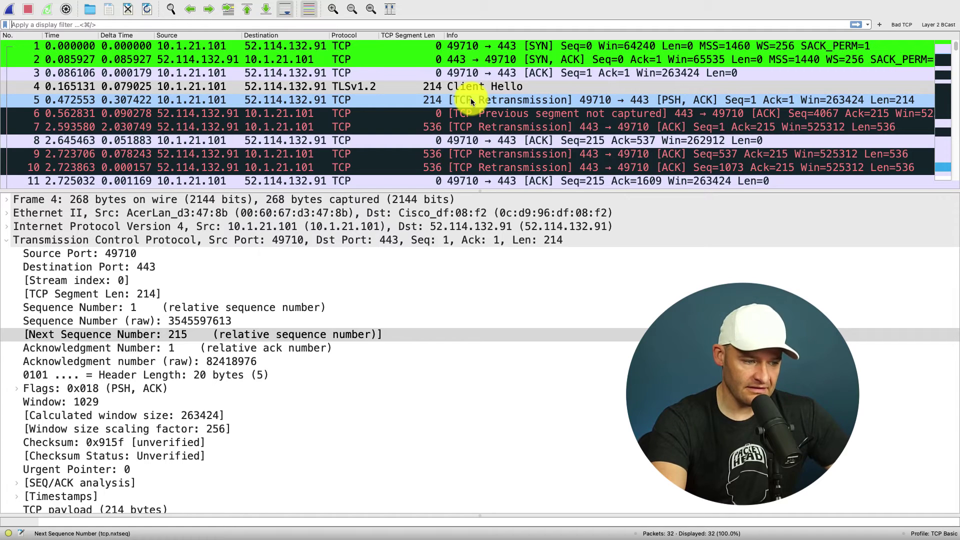
- Add Sequence Number, Next Sequence Number and Acknowledgment Number as packet list columns
click(147, 307)
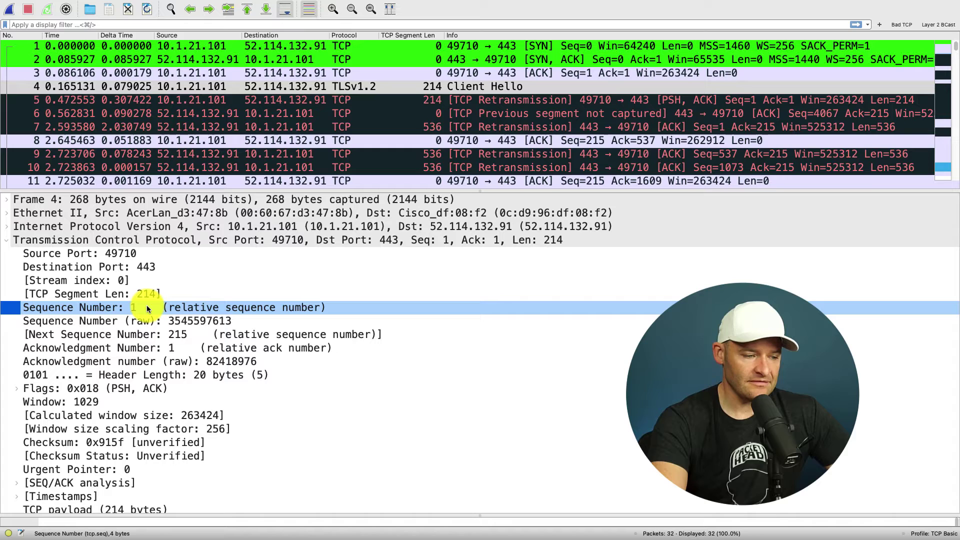
right_click(147, 308)
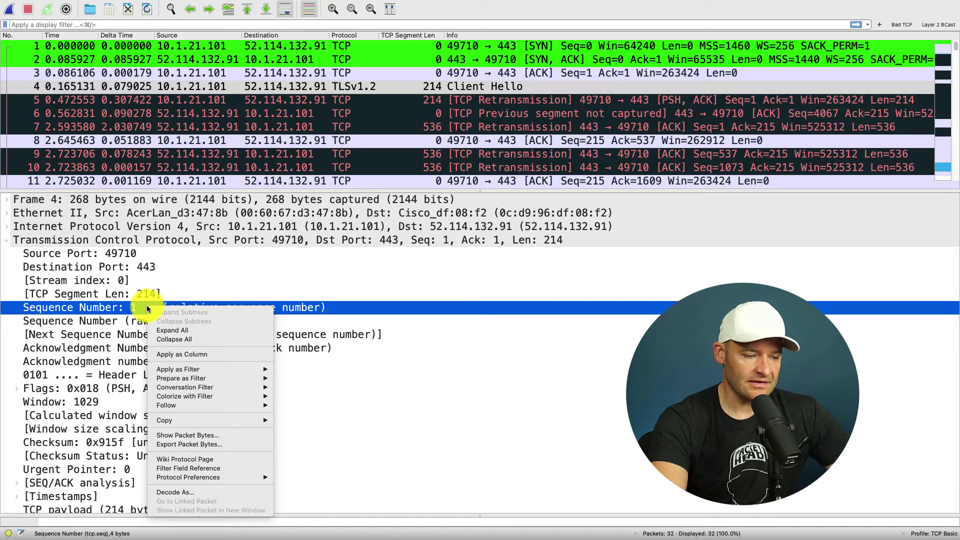
click(160, 355)
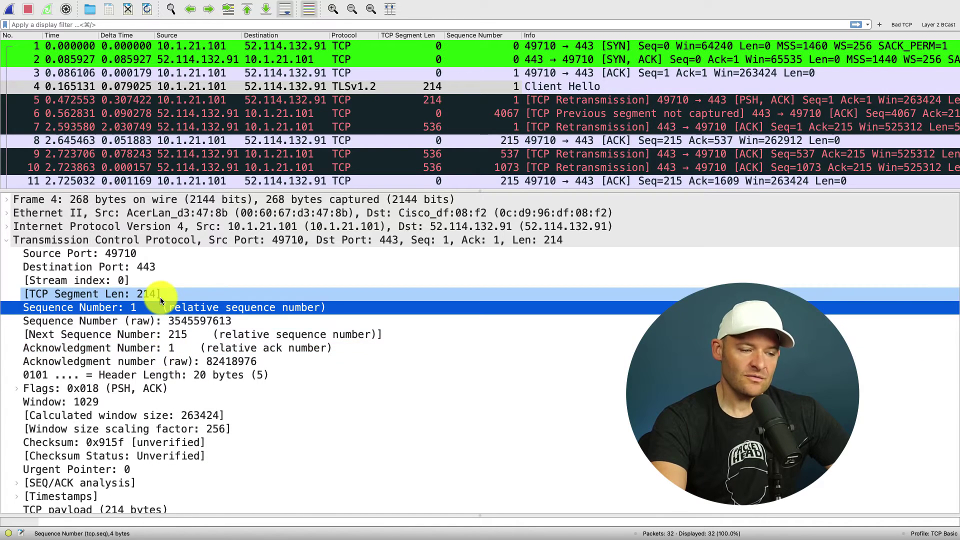
click(166, 334)
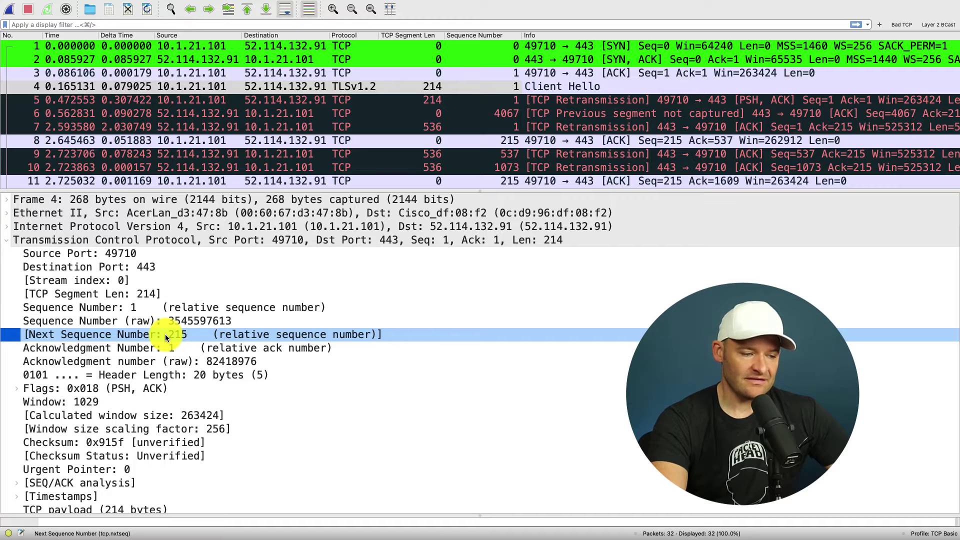
right_click(165, 333)
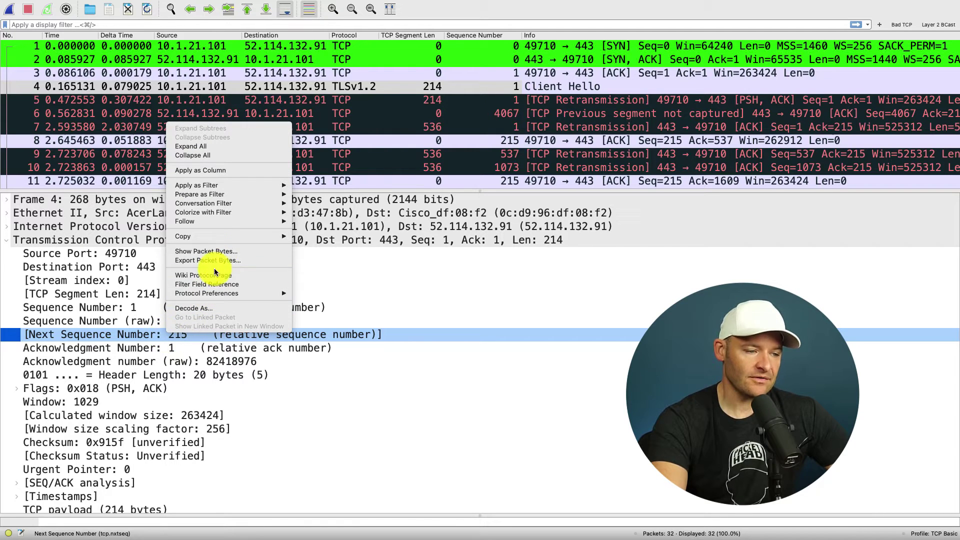
click(239, 170)
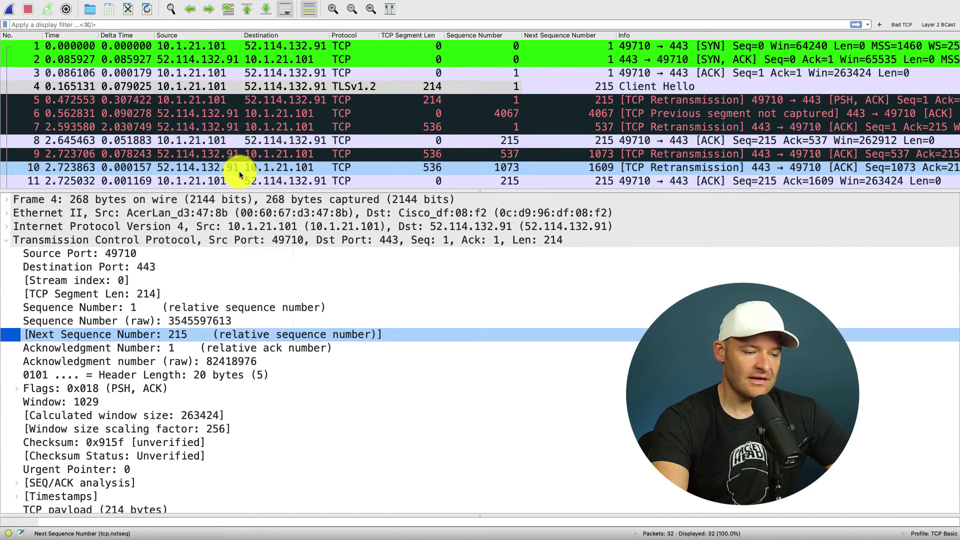
click(208, 348)
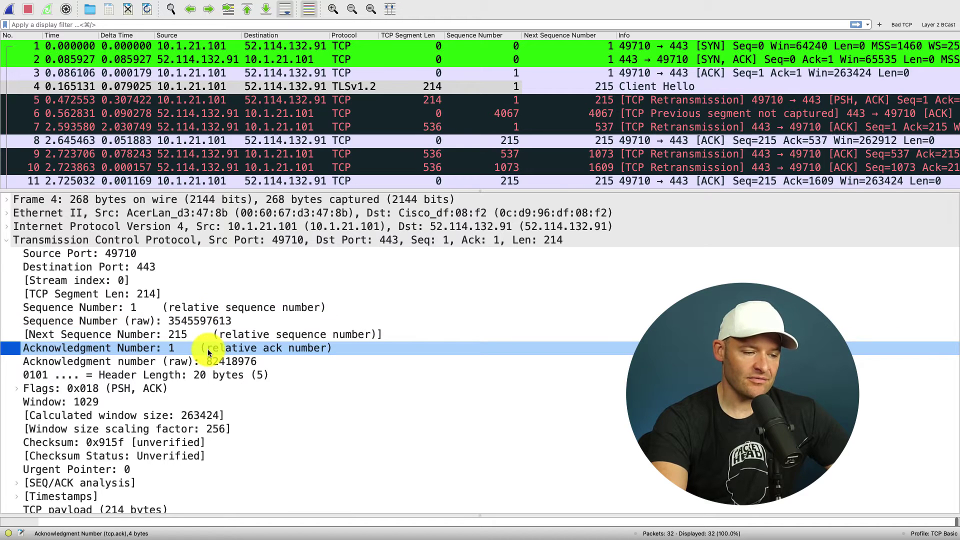
right_click(179, 352)
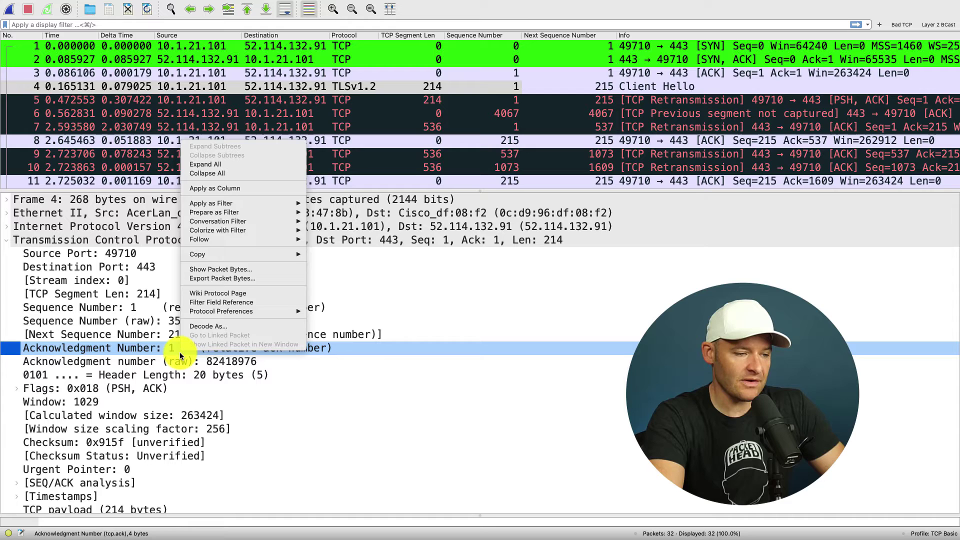
click(262, 189)
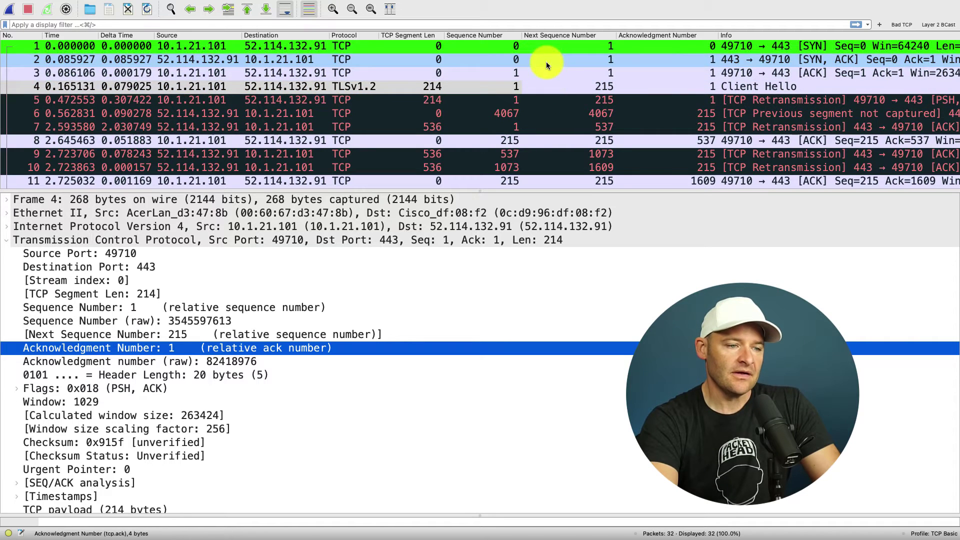
- Resize the new columns and retitle the Sequence Number column to 'Seq #'
click(522, 37)
drag(522, 37, 586, 36)
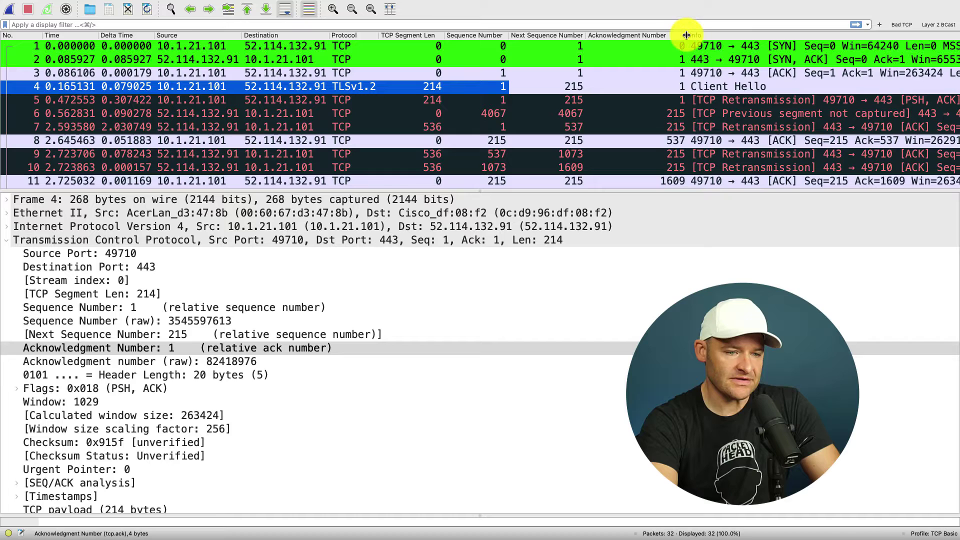
drag(687, 35, 650, 36)
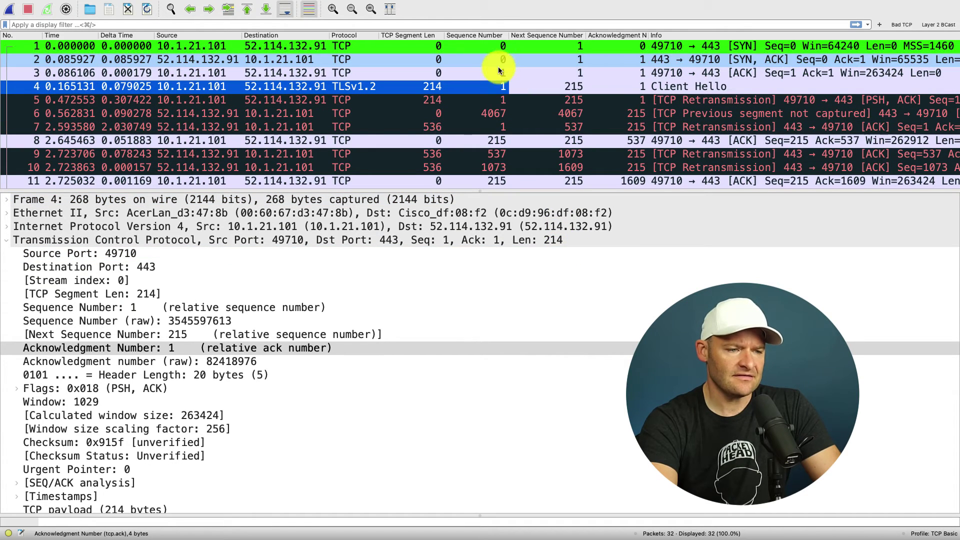
right_click(485, 34)
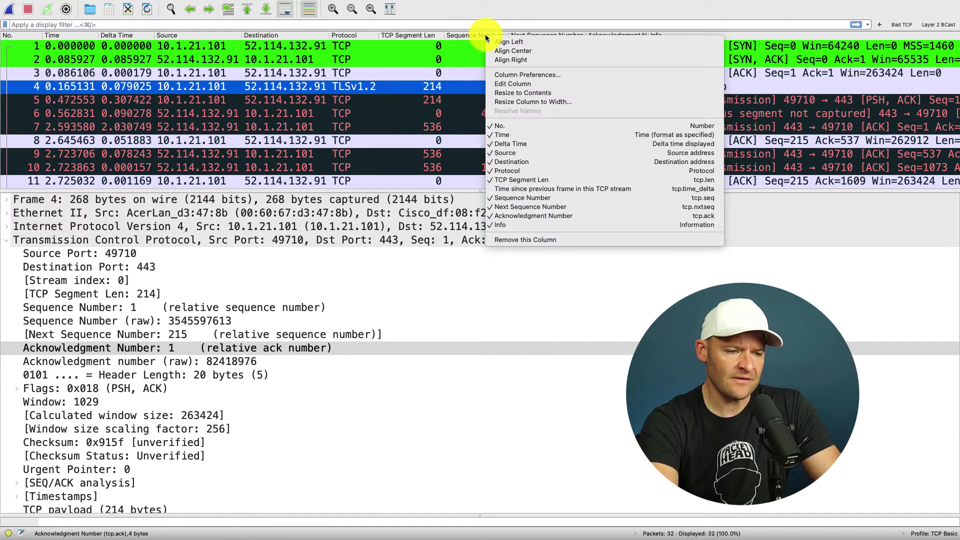
click(500, 84)
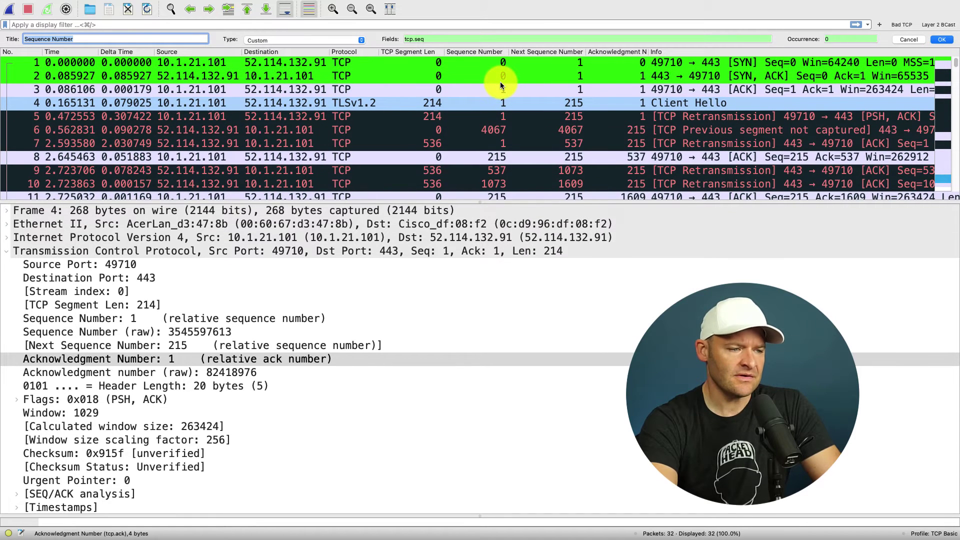
text(S)
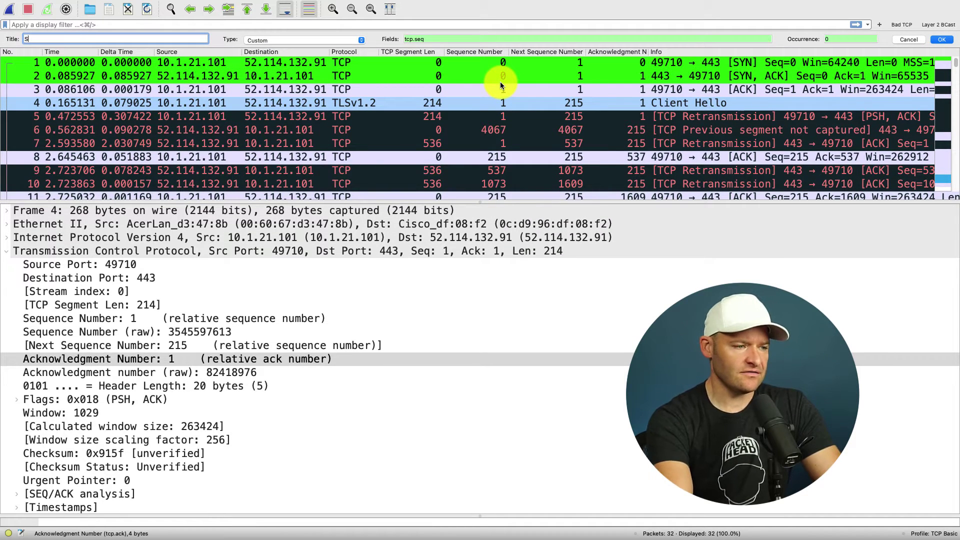
text(eq #)
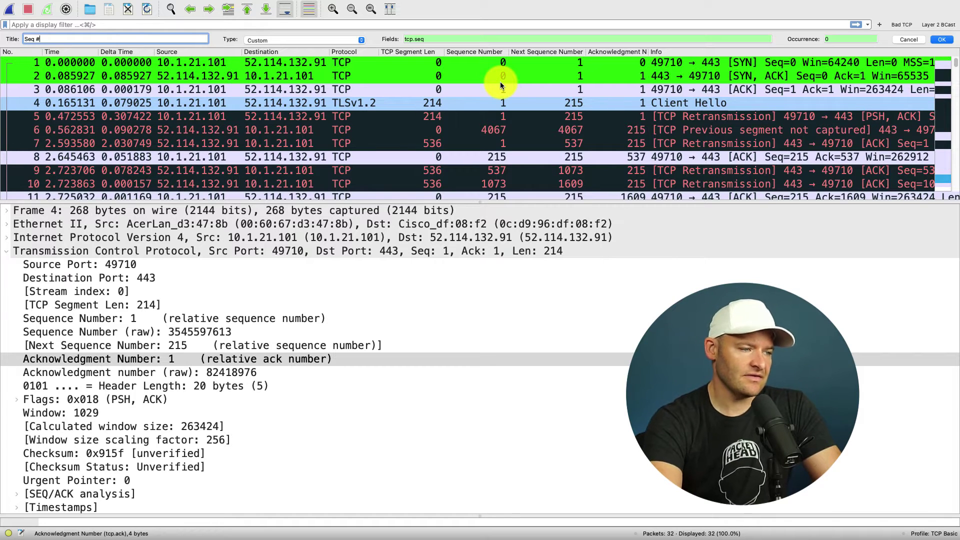
click(942, 41)
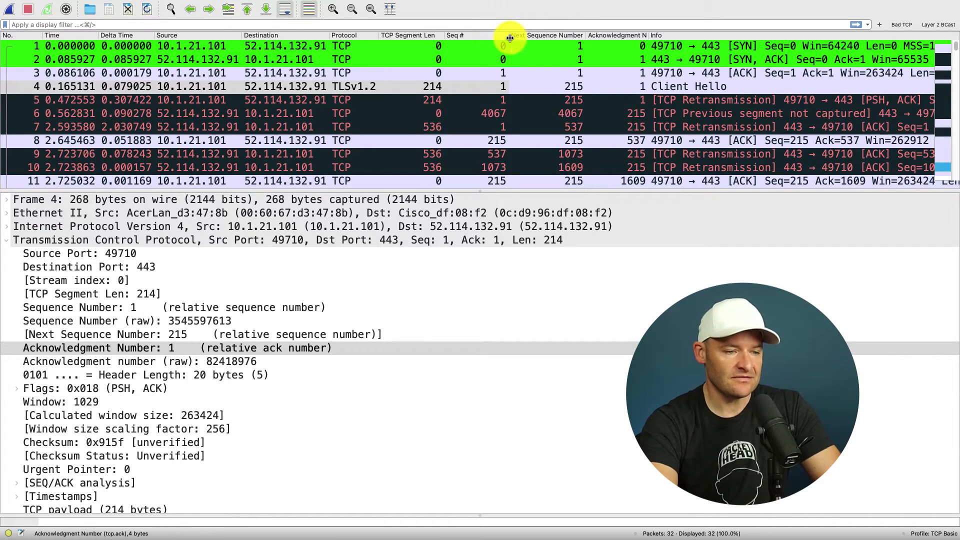
drag(509, 36, 496, 37)
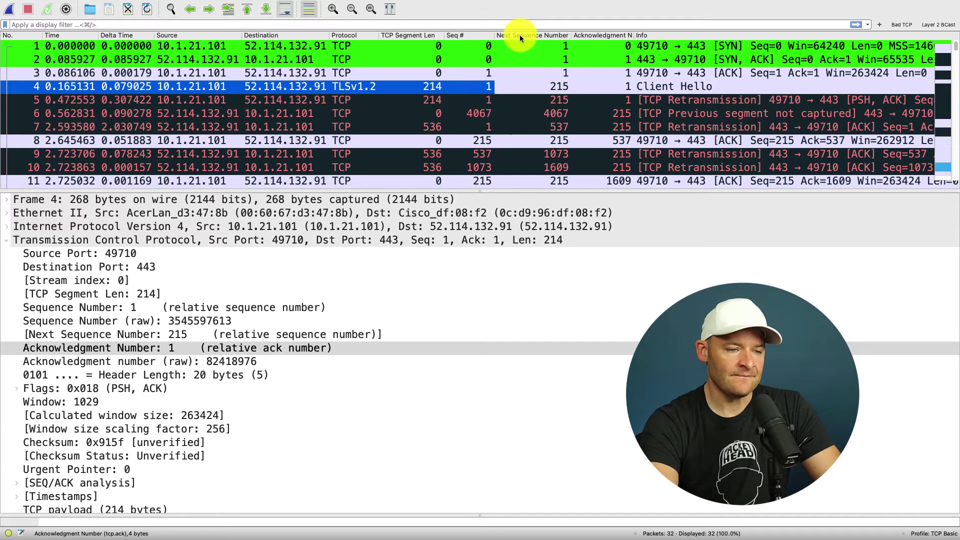
- Retitle the other columns to 'Next Seq' and 'Ack #' and narrow them
right_click(519, 35)
click(532, 82)
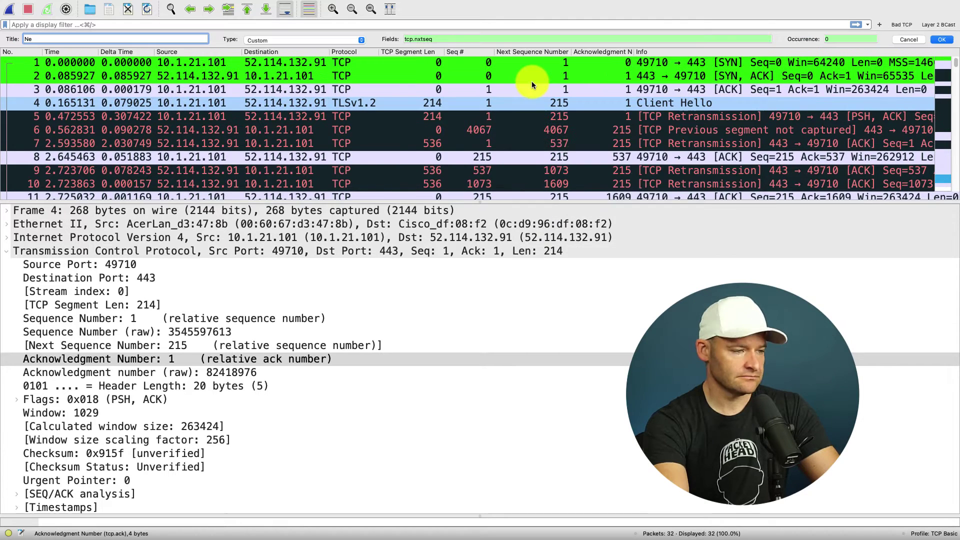
text(Next Seq)
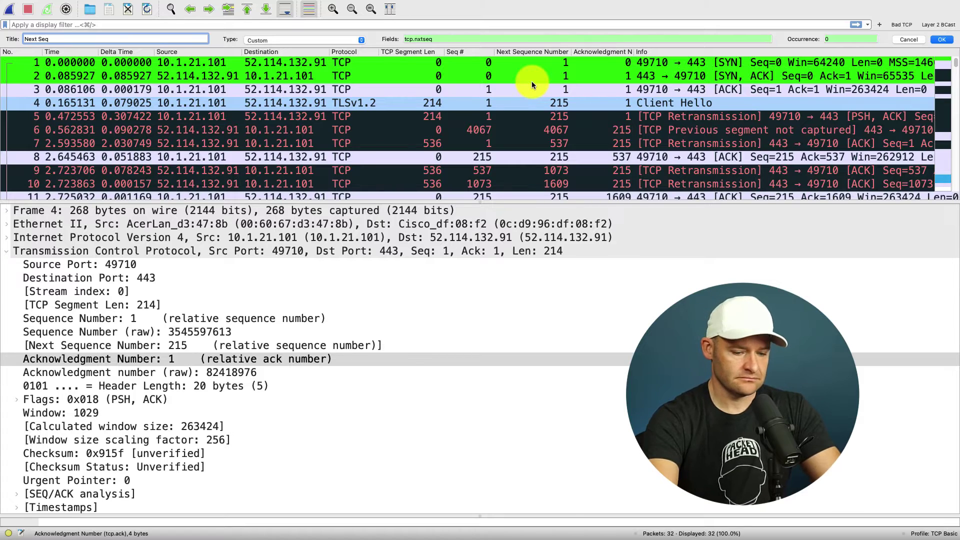
key(Return)
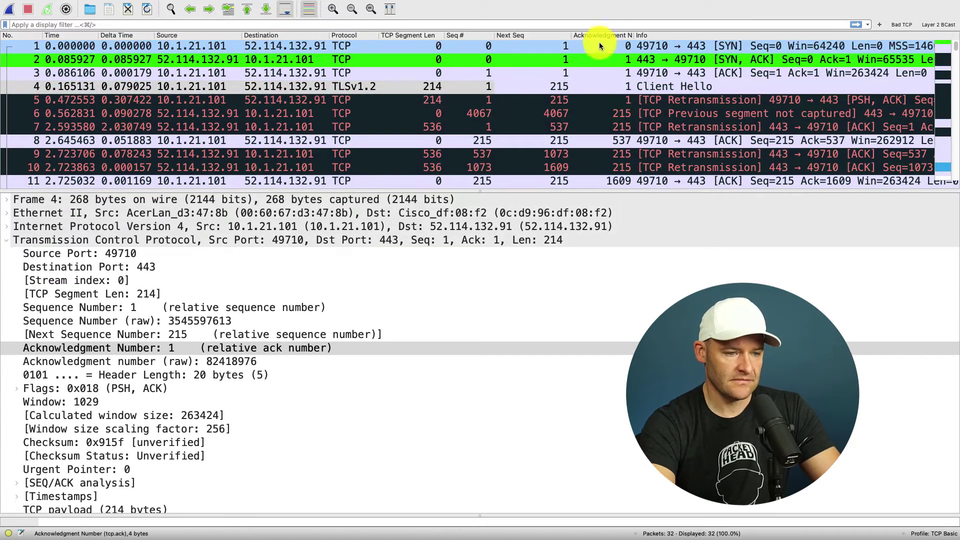
right_click(599, 33)
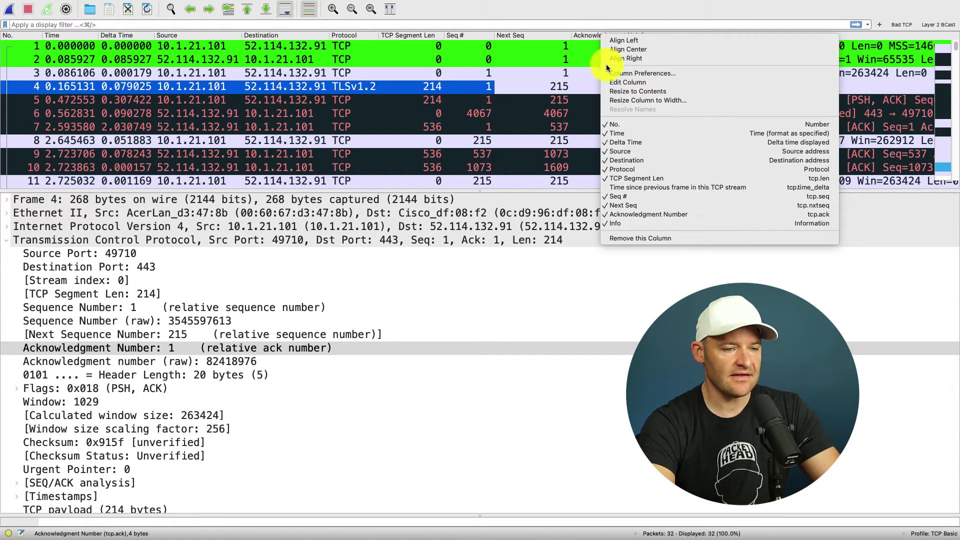
click(609, 81)
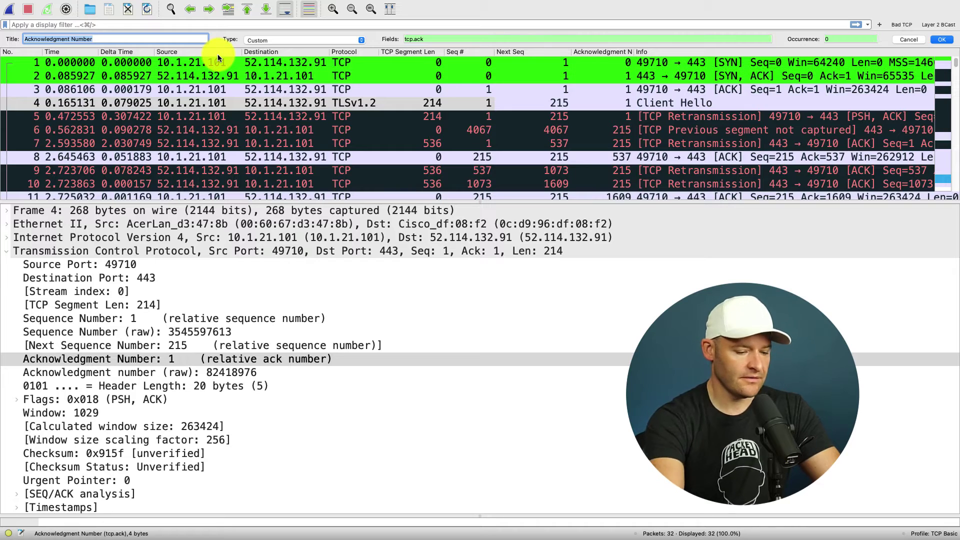
text(Ack #)
key(Return)
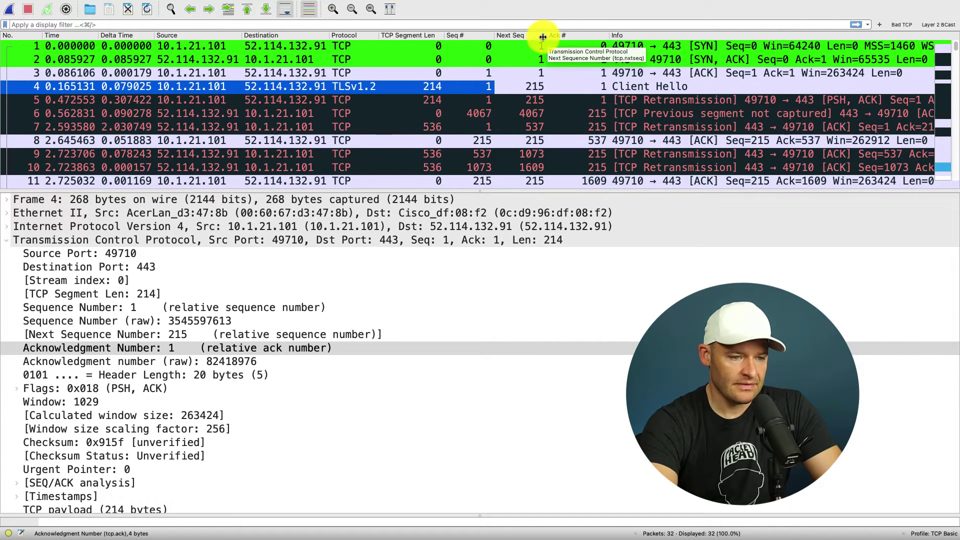
drag(572, 36, 546, 36)
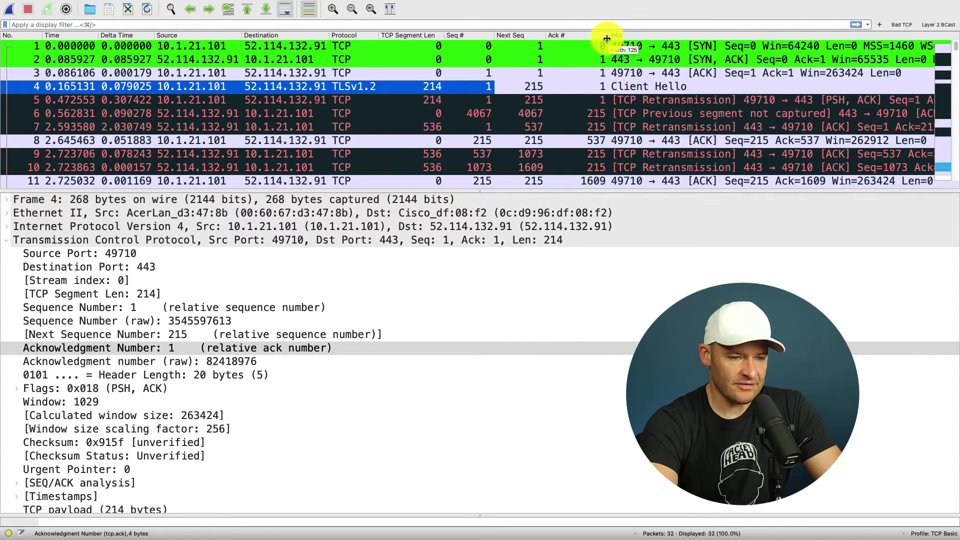
drag(606, 39, 593, 36)
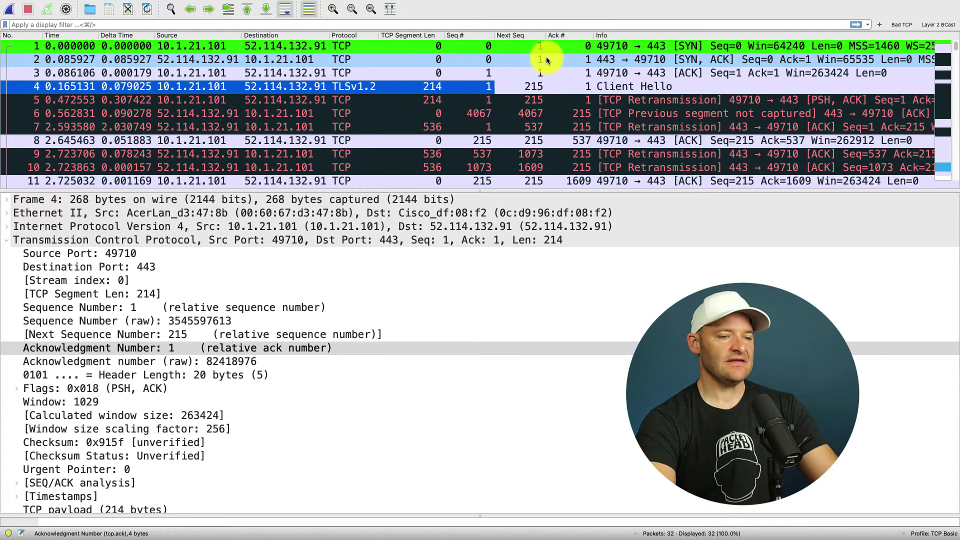
- Inspect packets 1, 4, 5 and 6 in turn, ending on the 'previous segment not captured' ACK
click(521, 52)
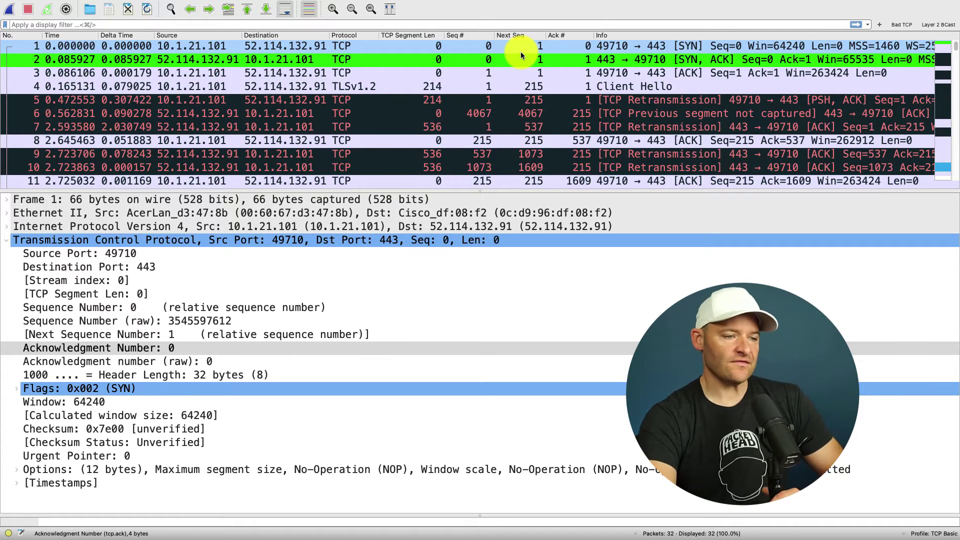
click(501, 88)
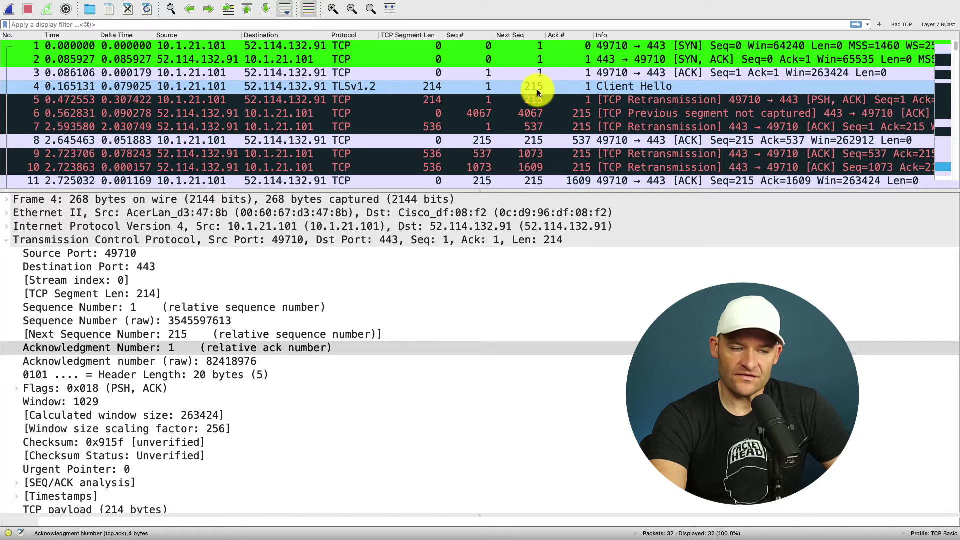
click(582, 91)
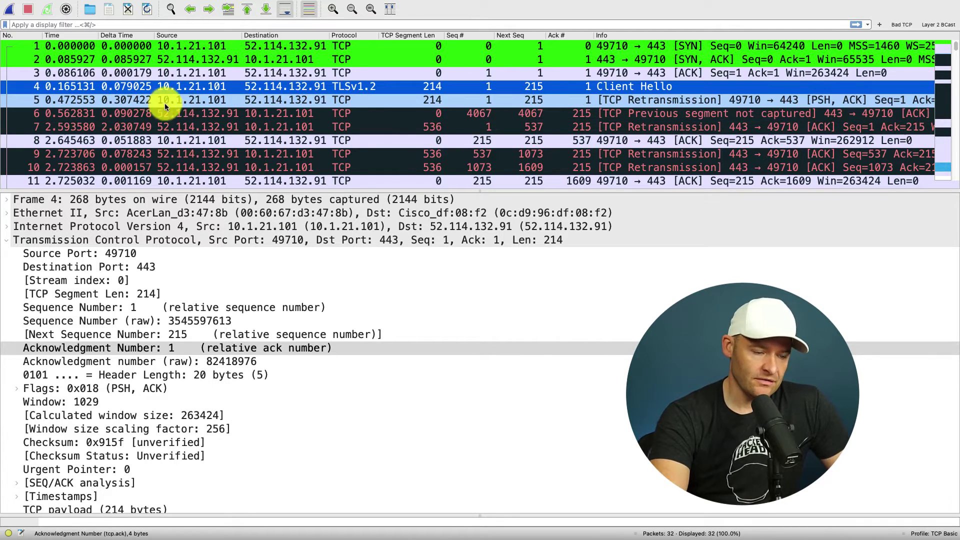
click(419, 104)
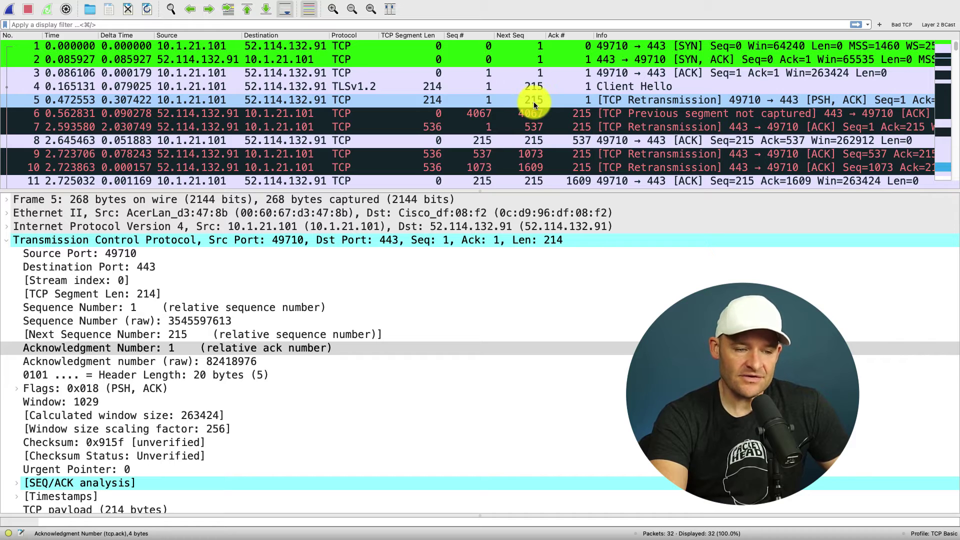
click(571, 116)
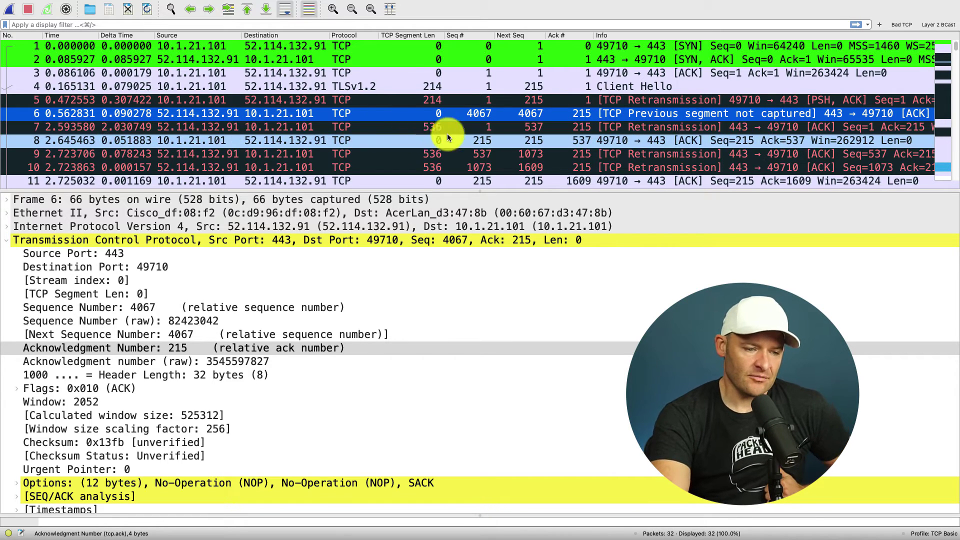
- Inspect packet 7, the retransmission from 443, and packet 8, the client ACK of 537
click(489, 130)
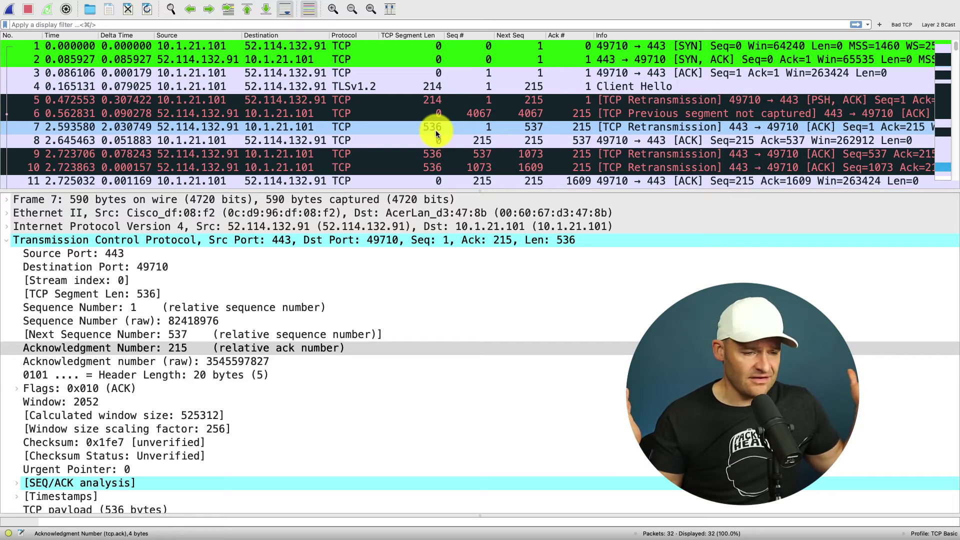
click(449, 132)
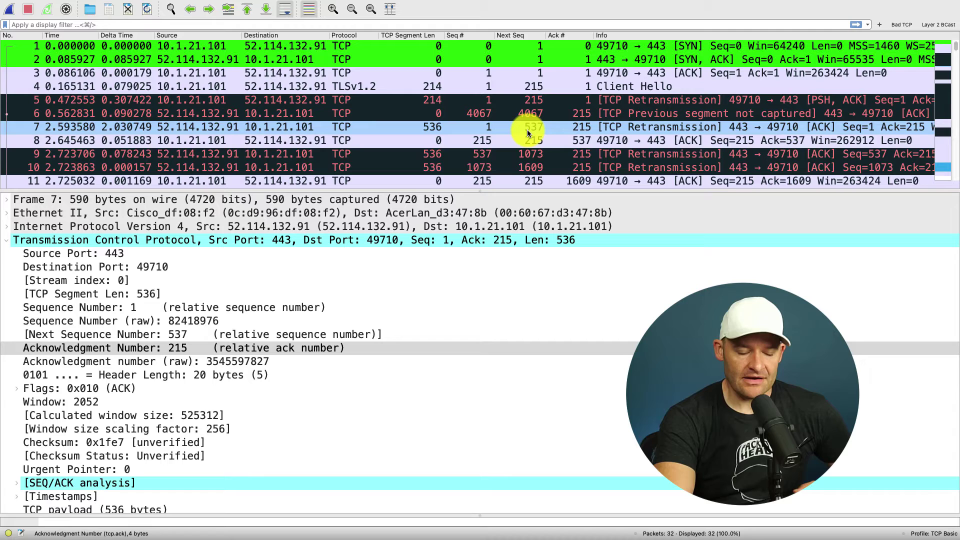
click(582, 144)
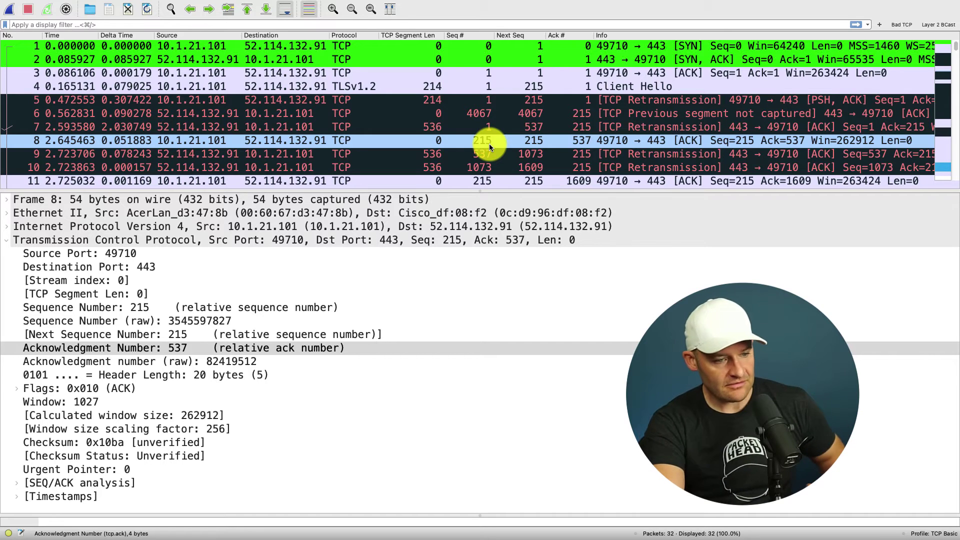
click(489, 143)
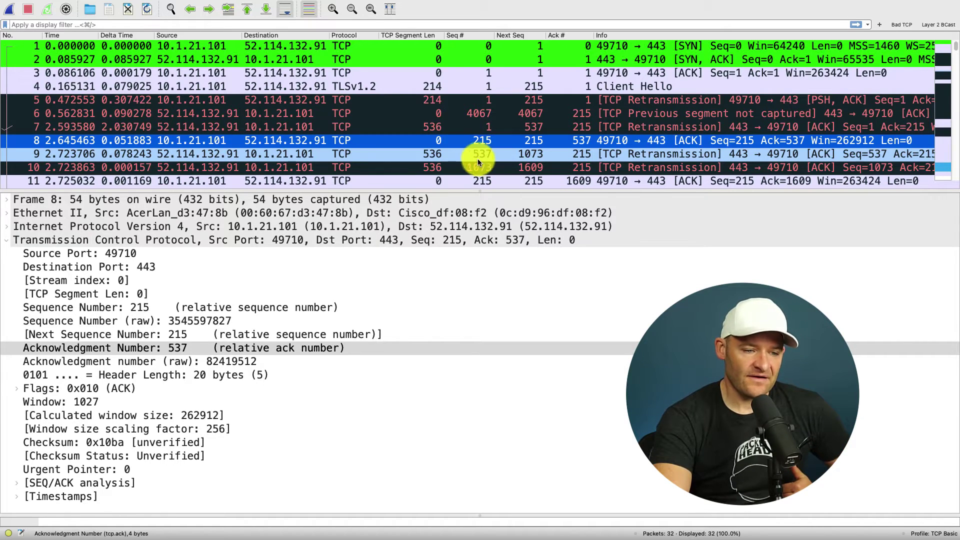
- Inspect retransmitted packets 9 (Seq 537) and 10 (Seq 1073), then packet 11 acknowledging 1609
click(480, 155)
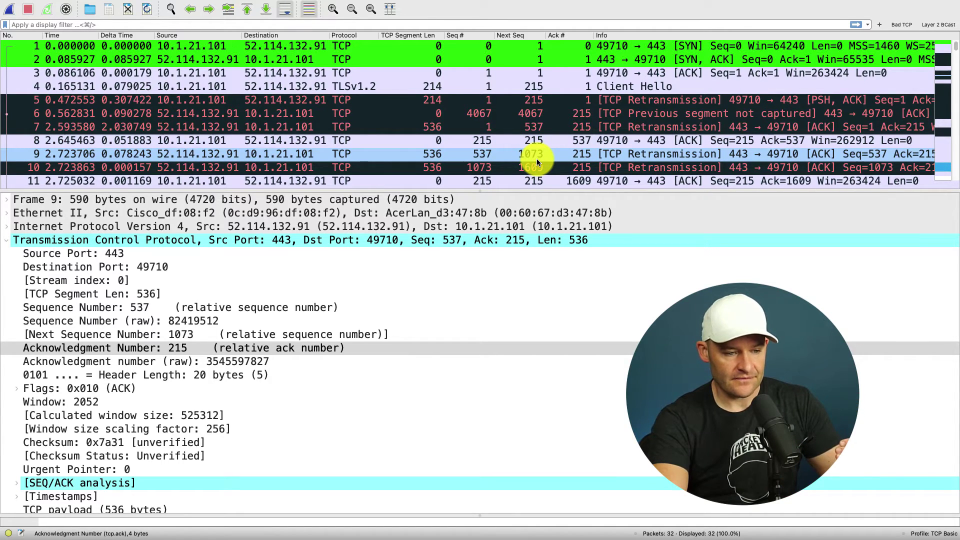
click(479, 166)
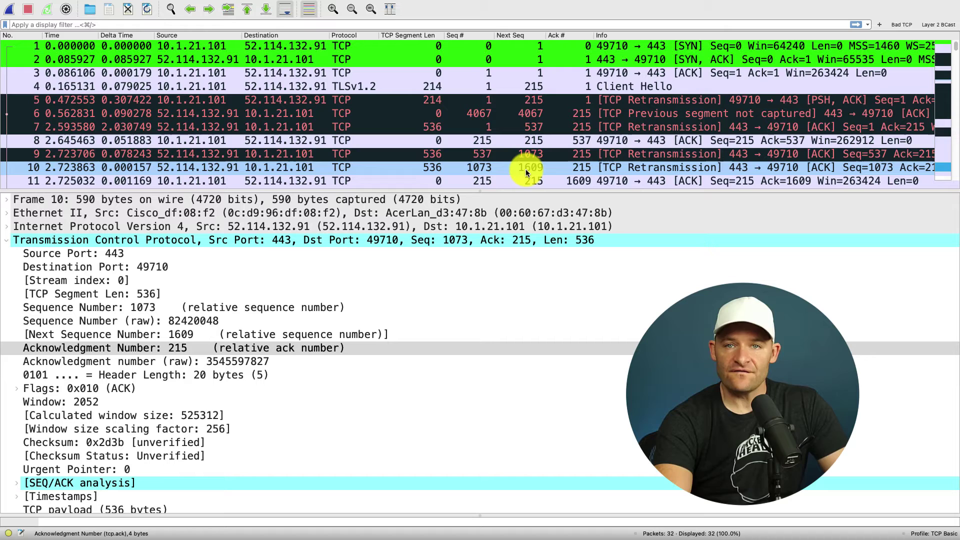
click(588, 182)
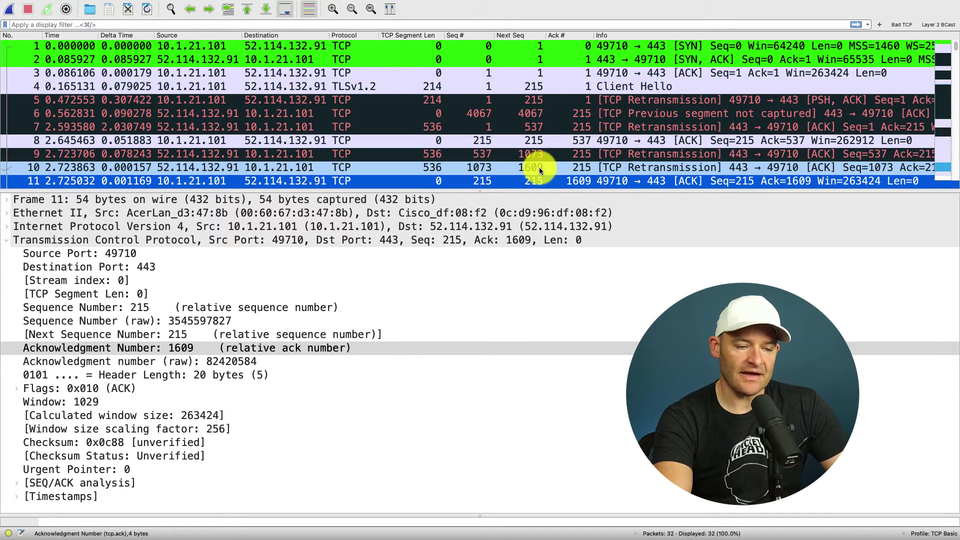
click(580, 183)
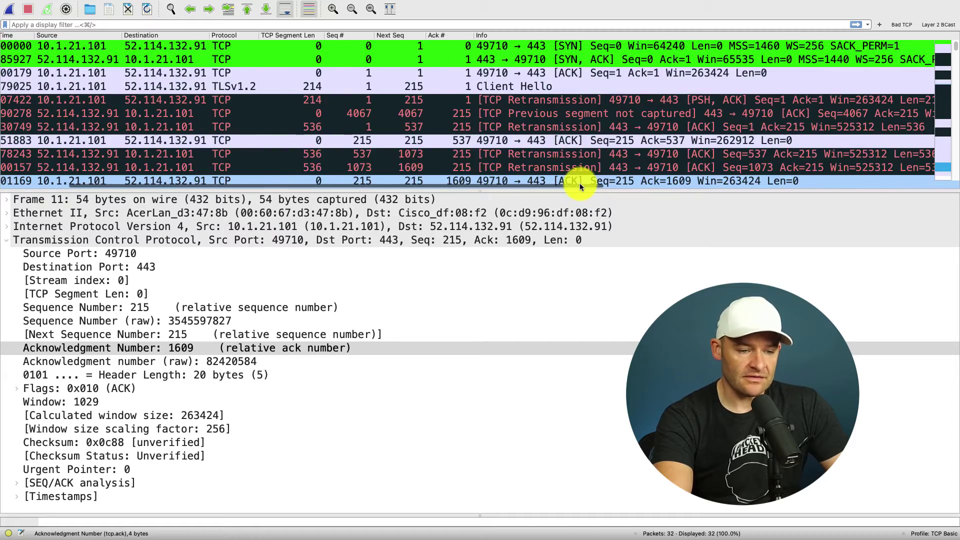
scroll(534, 156, down, 1)
scroll(534, 157, down, 2)
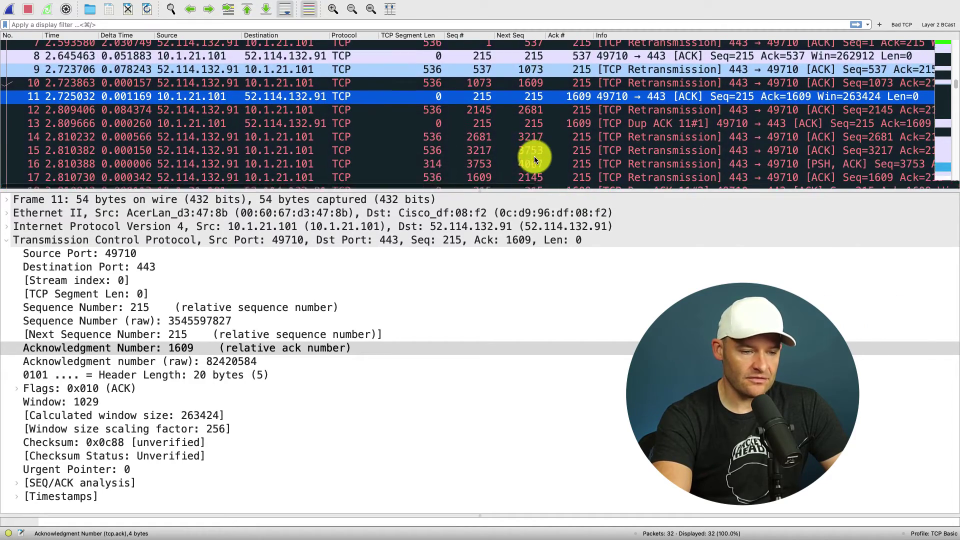
scroll(534, 156, down, 5)
scroll(534, 156, up, 1)
scroll(535, 156, up, 1)
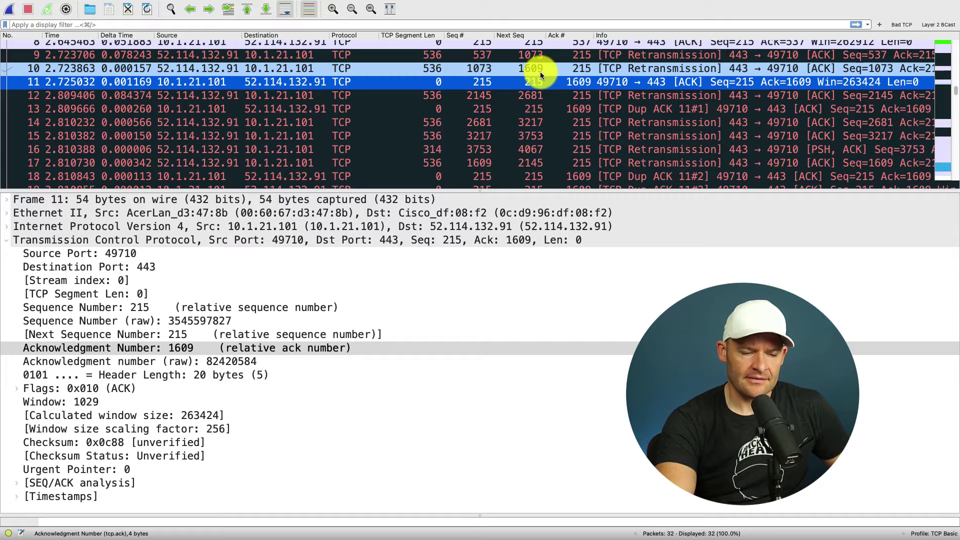
- Inspect retransmitted packet 12 with Seq 2145, then packet 13, the first duplicate ACK
click(484, 96)
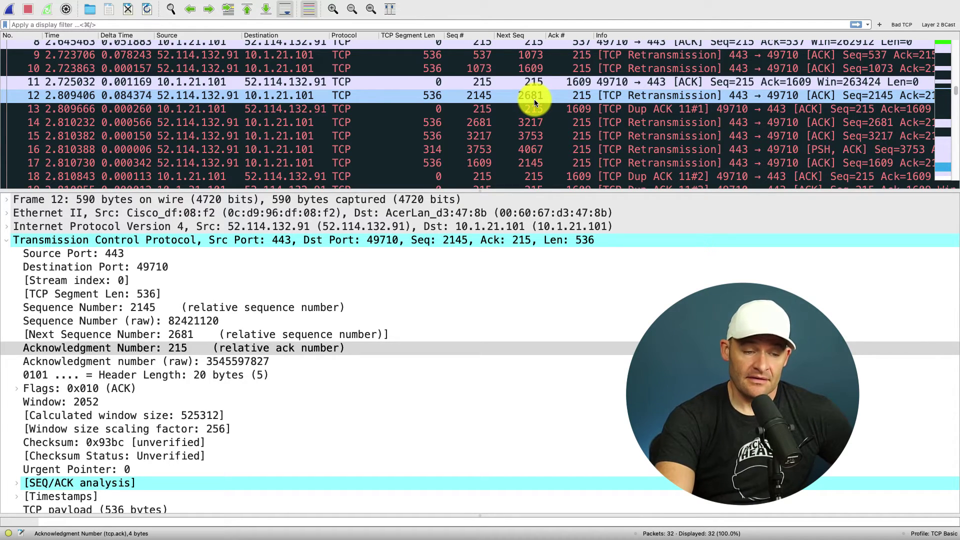
click(534, 100)
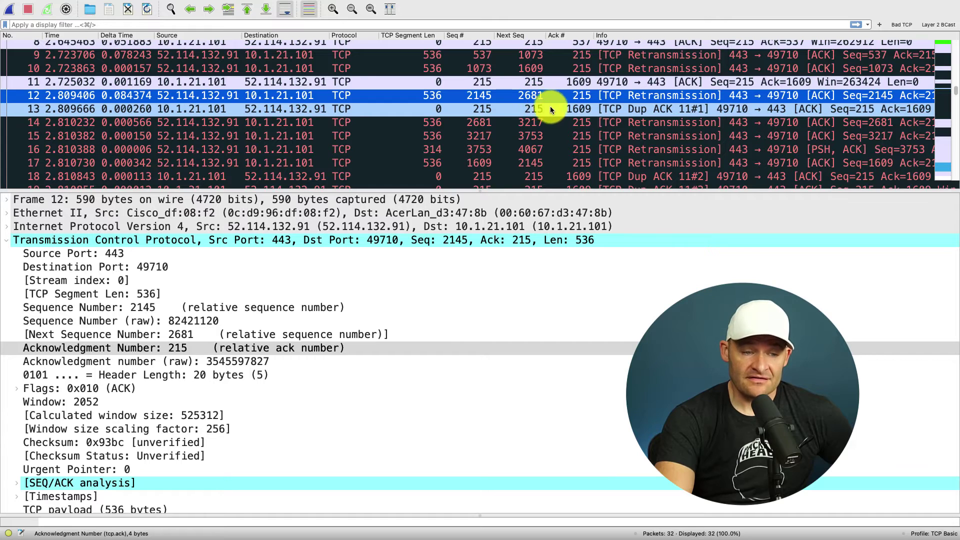
click(589, 111)
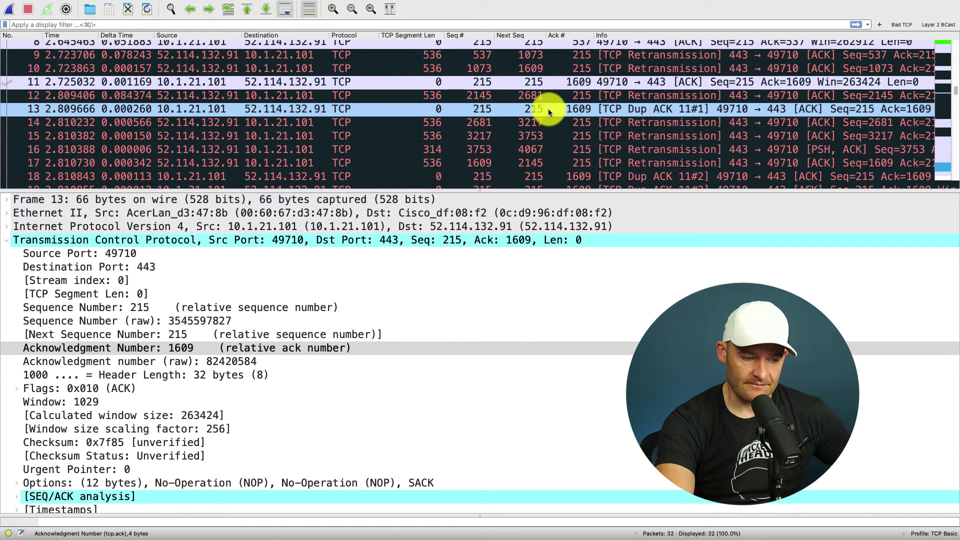
scroll(230, 420, down, 1)
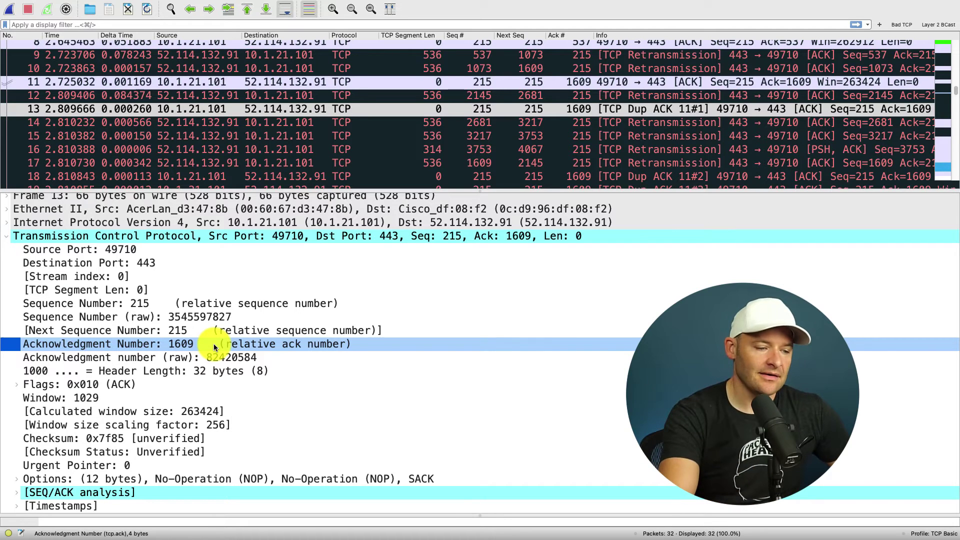
- Expand packet 13's SACK option with left edge 2145, then inspect retransmissions 14 (Seq 2681) and 15 (Seq 3217)
click(336, 479)
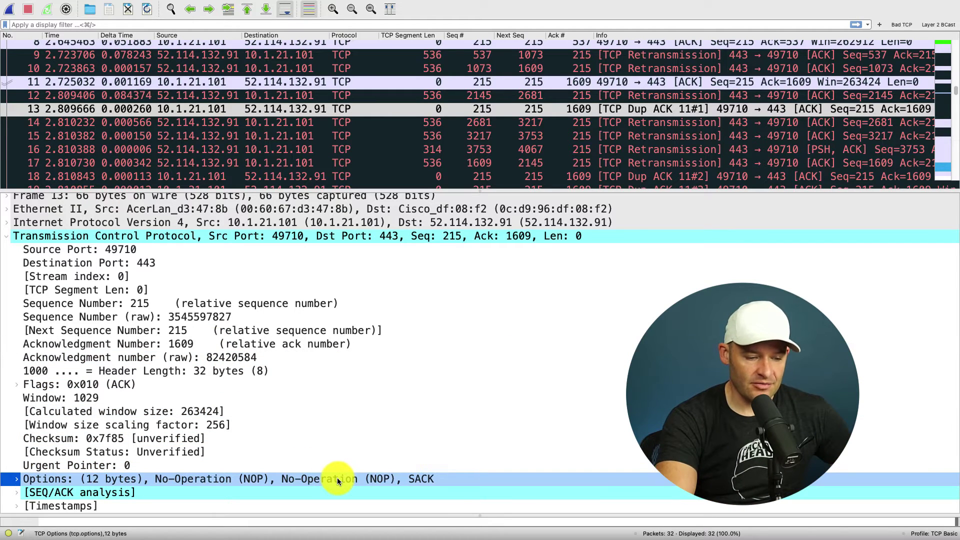
click(17, 479)
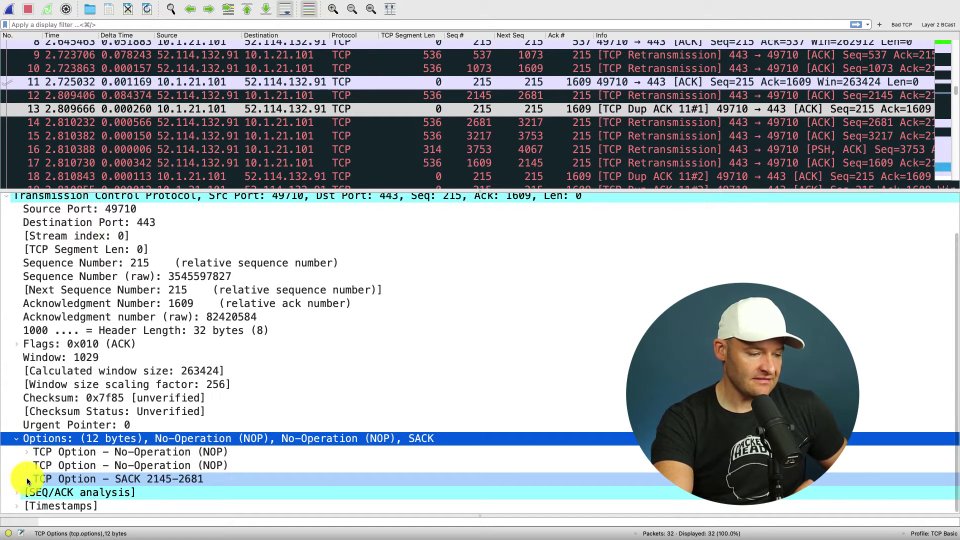
click(26, 489)
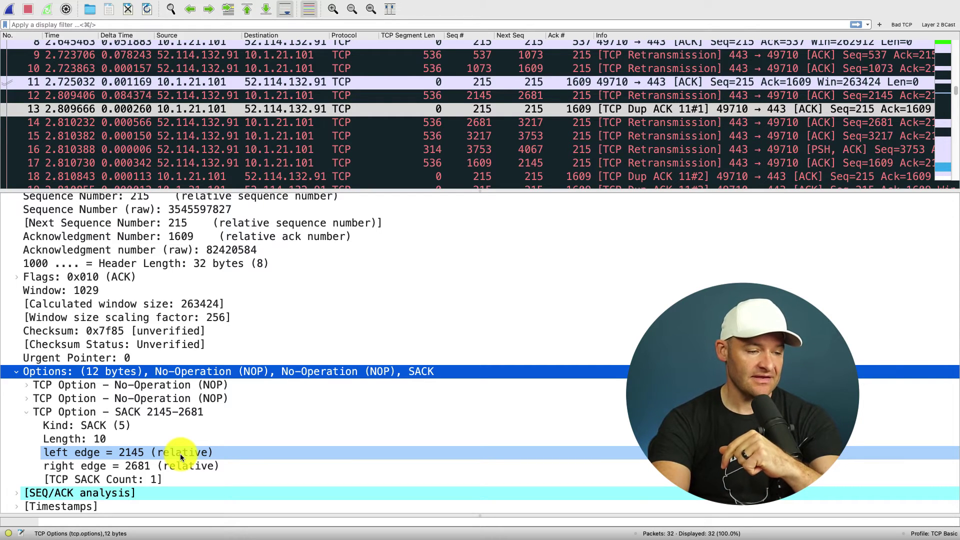
click(193, 238)
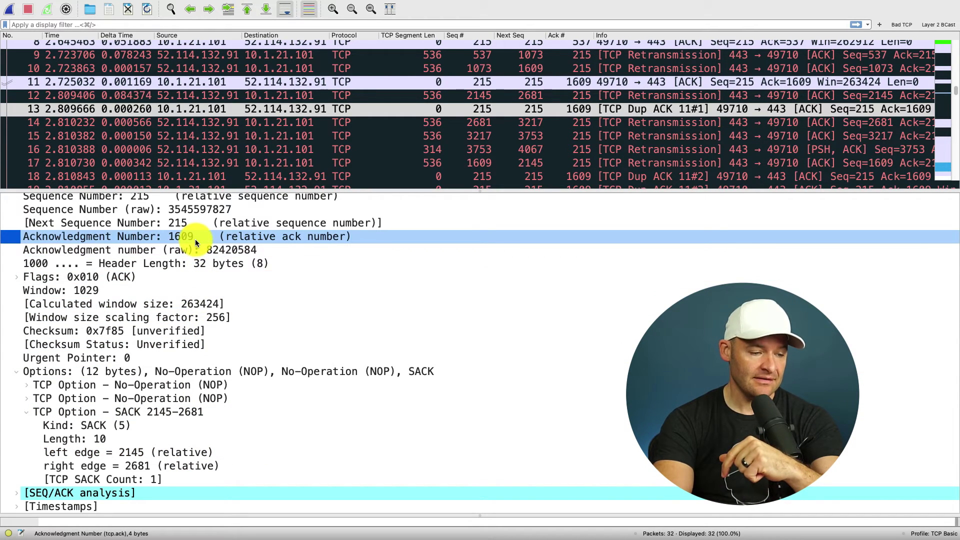
click(162, 454)
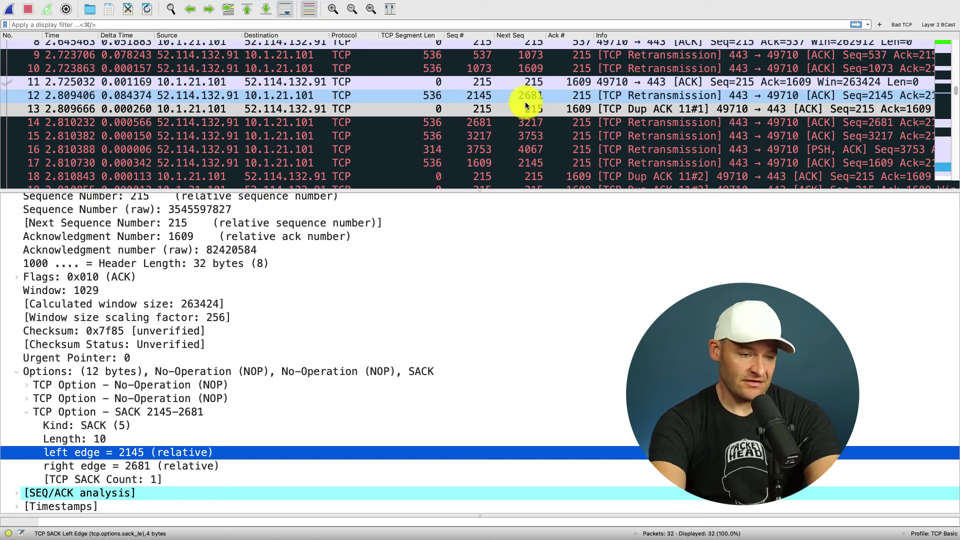
click(480, 126)
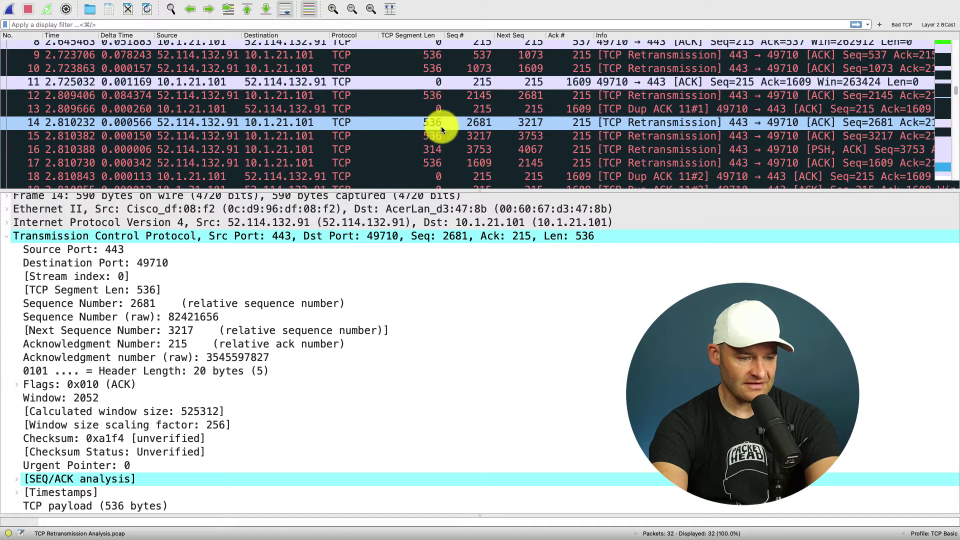
click(462, 136)
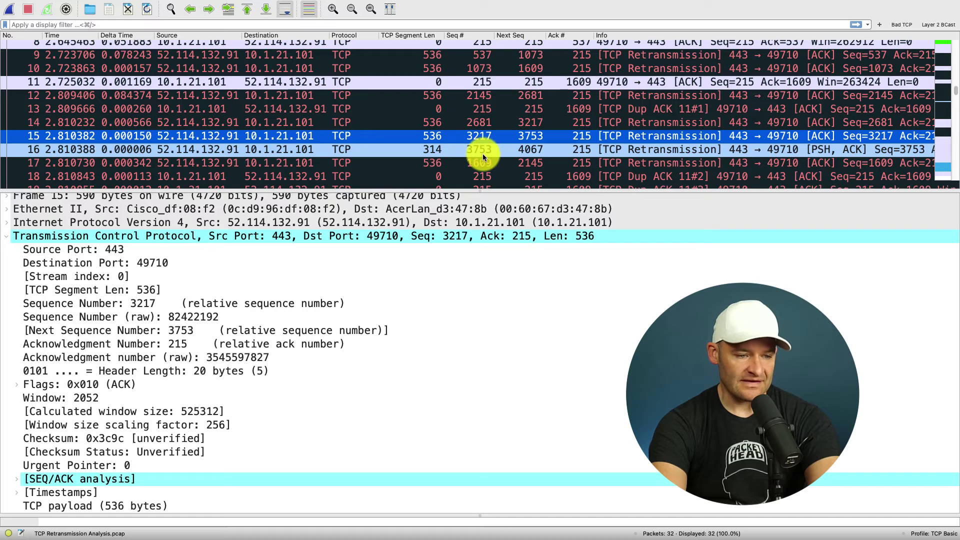
- Inspect packet 16's 314-byte retransmission, then packet 17's retransmission with Seq 1609 and Ack 215
click(474, 153)
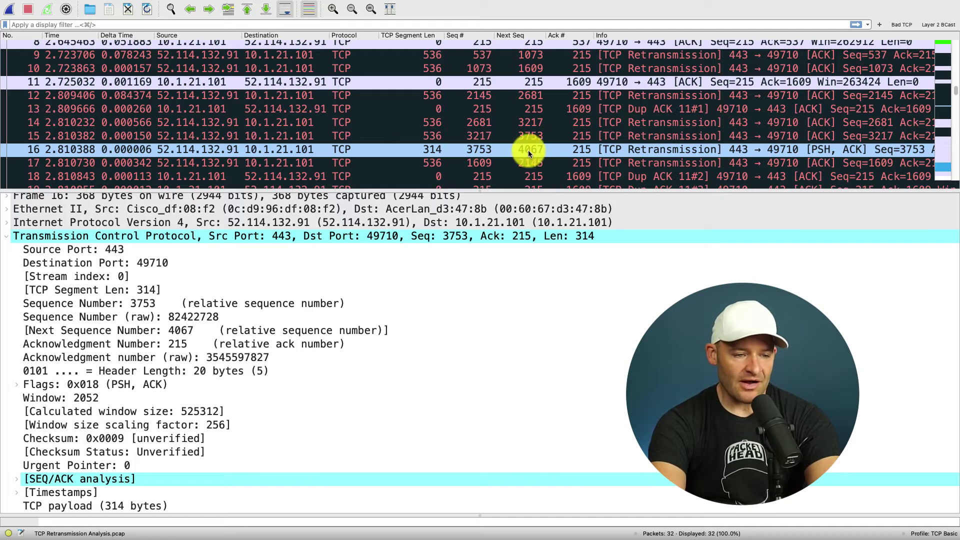
scroll(535, 149, up, 1)
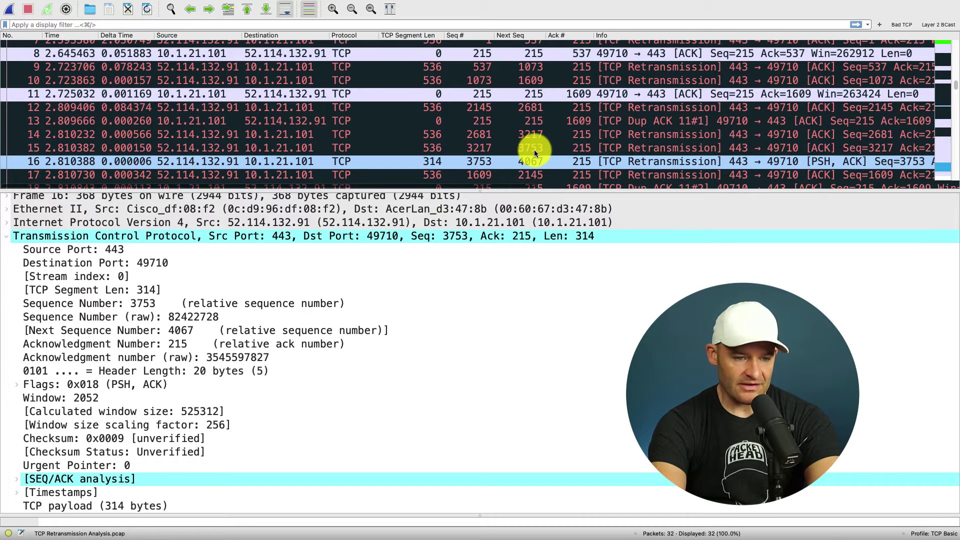
scroll(529, 166, up, 2)
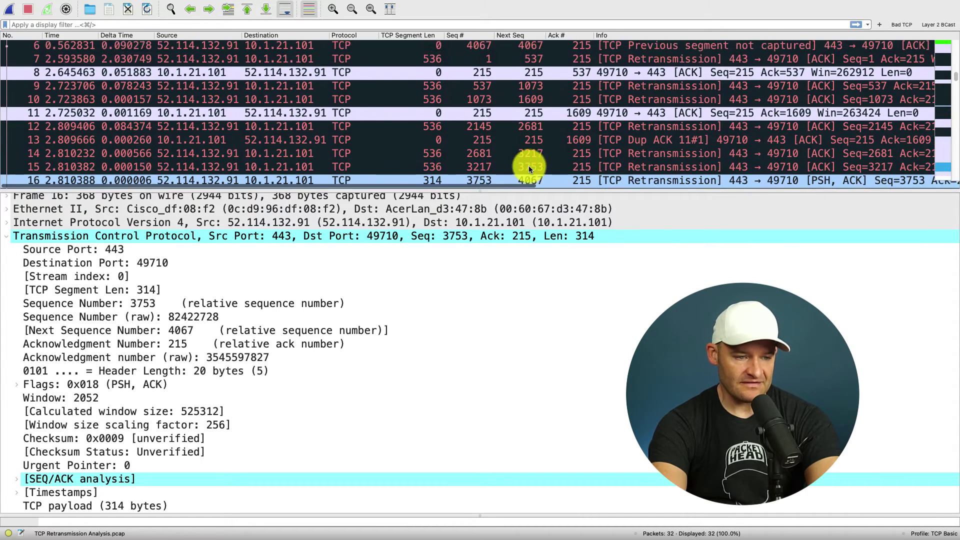
scroll(529, 166, up, 1)
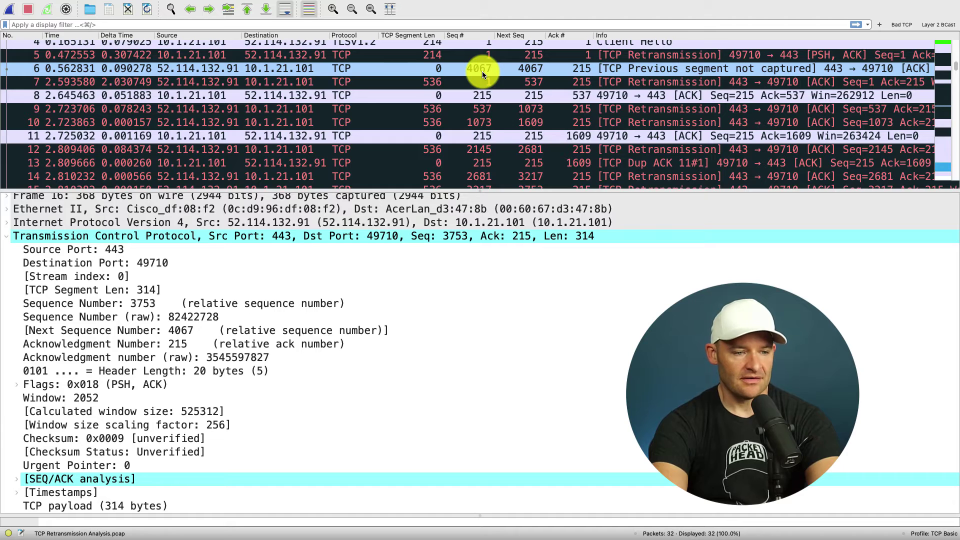
scroll(483, 71, down, 2)
scroll(482, 72, down, 1)
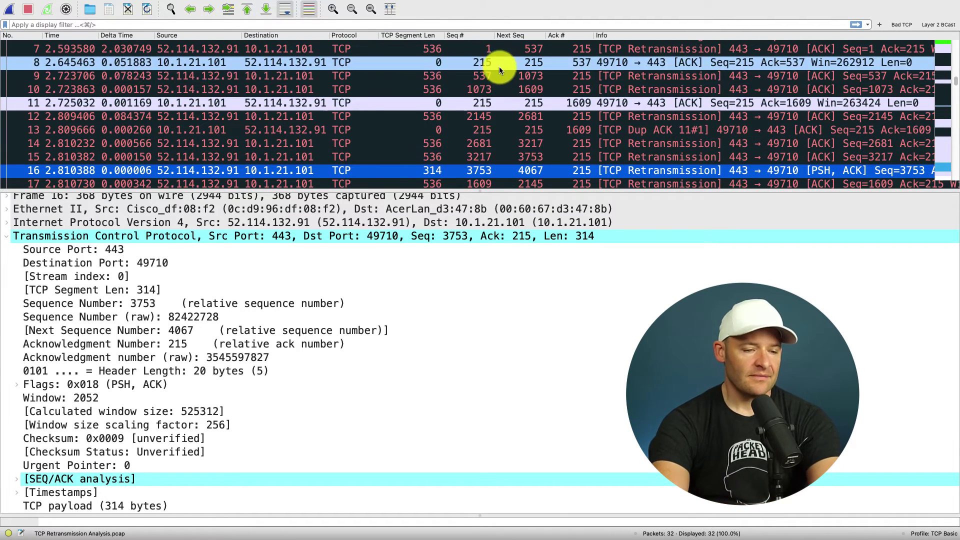
scroll(507, 165, down, 3)
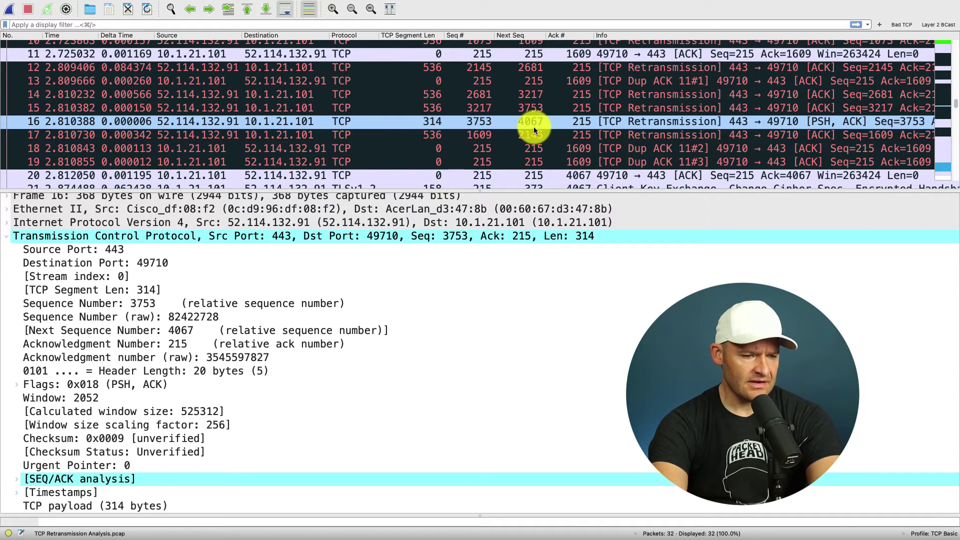
scroll(534, 127, up, 2)
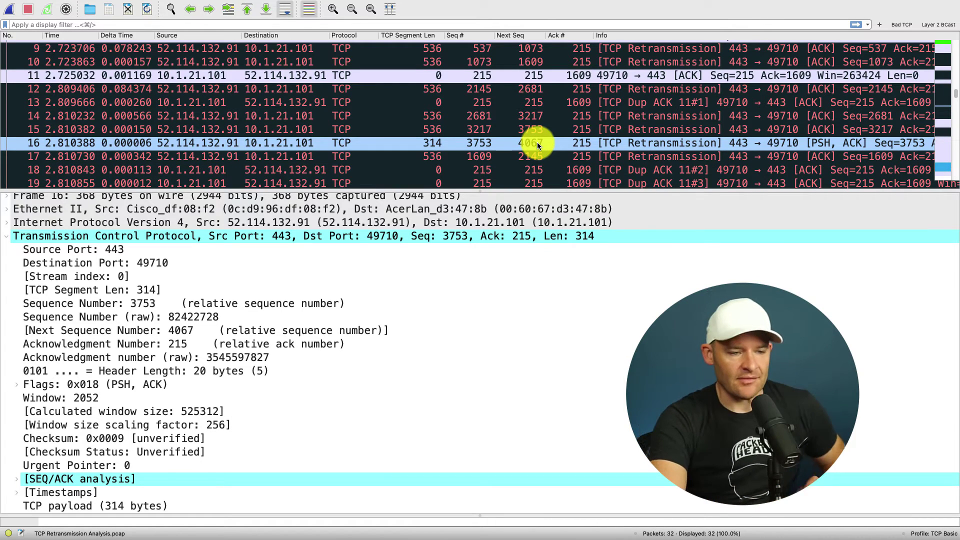
click(534, 145)
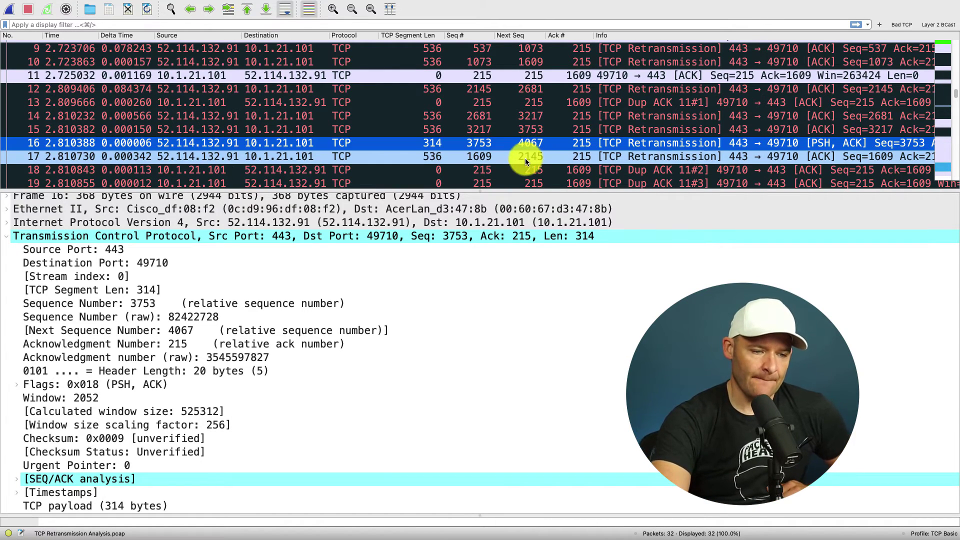
click(478, 158)
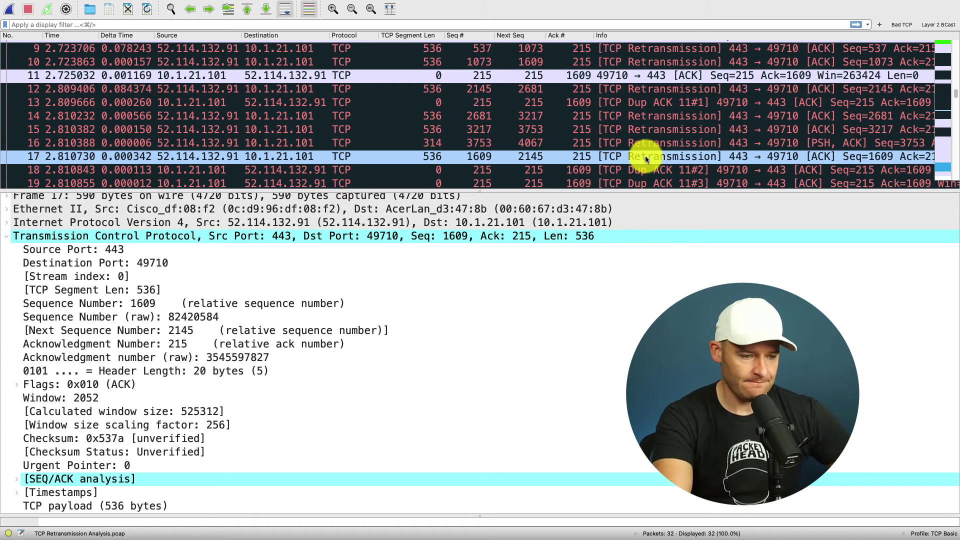
scroll(505, 160, down, 1)
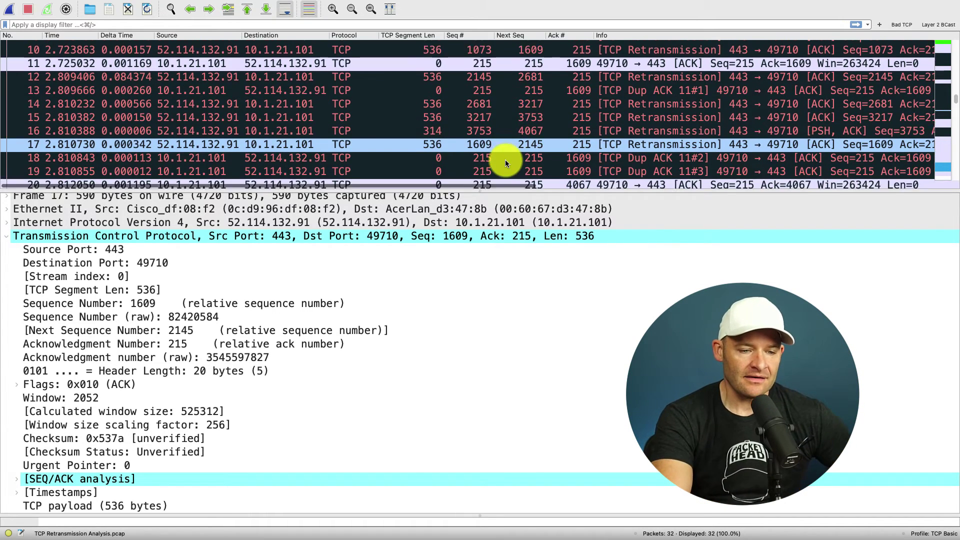
scroll(505, 160, down, 4)
scroll(505, 160, down, 1)
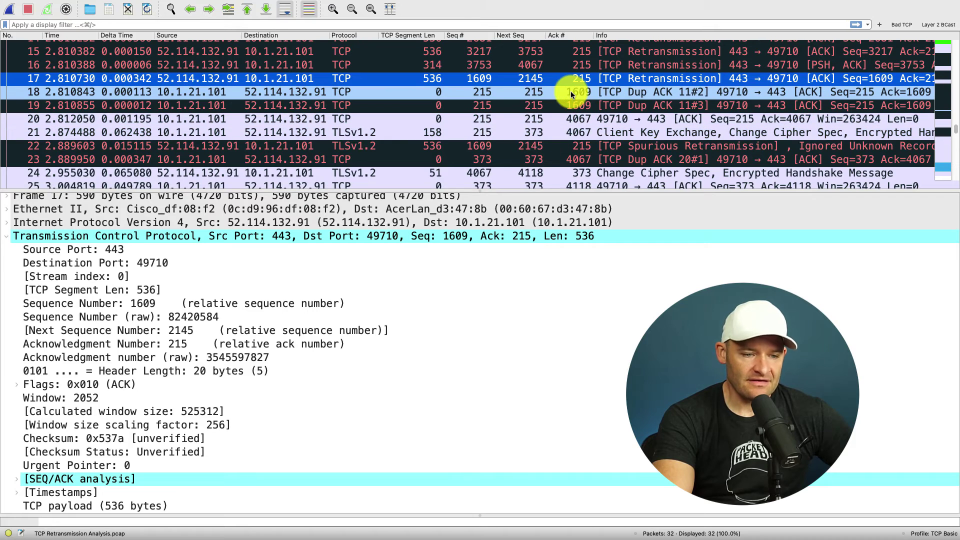
- Compare packet 18's SACK 2145–3753, packet 19's SACK 2145–4067 and packet 20's ACK of 4067
click(599, 95)
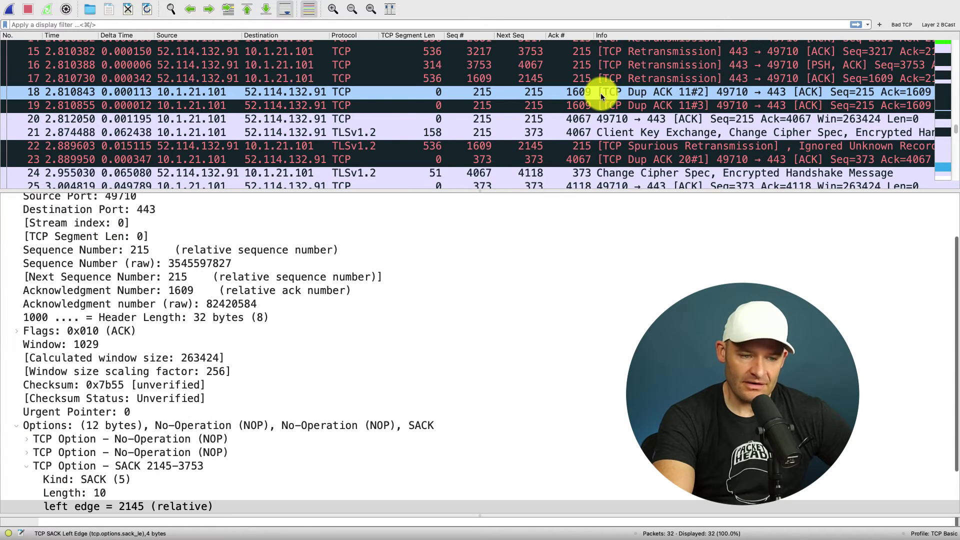
click(600, 107)
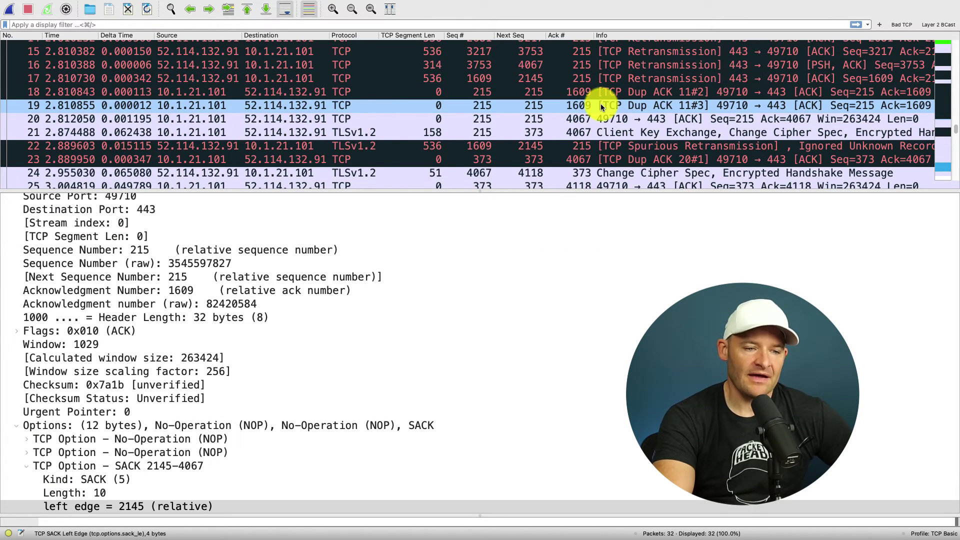
click(581, 120)
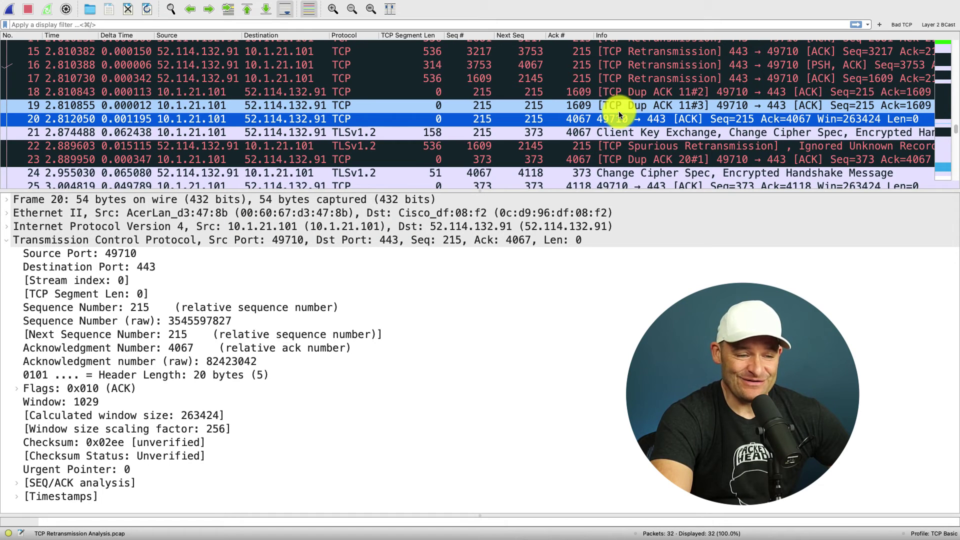
scroll(618, 111, up, 3)
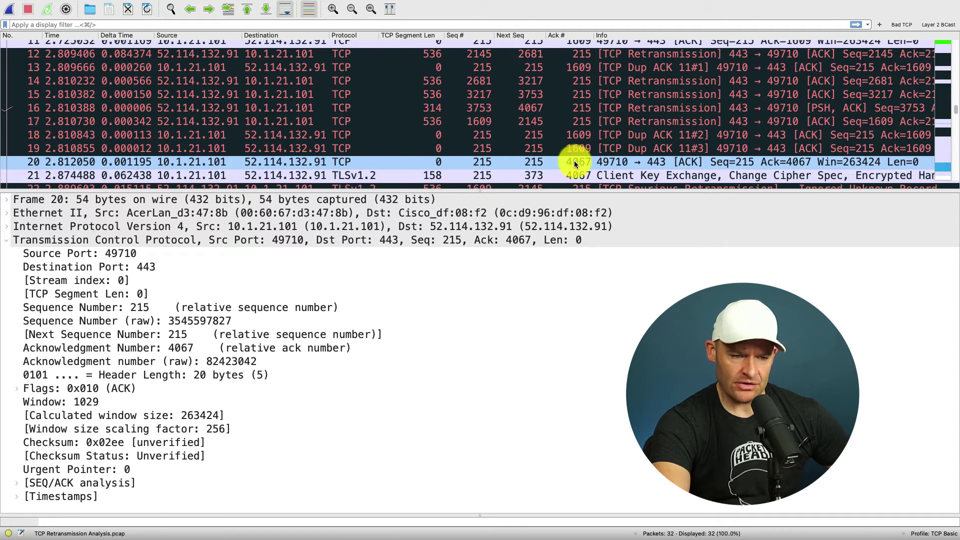
- Examine packet 18's SACK right edge field of 3753 in the details pane
click(621, 134)
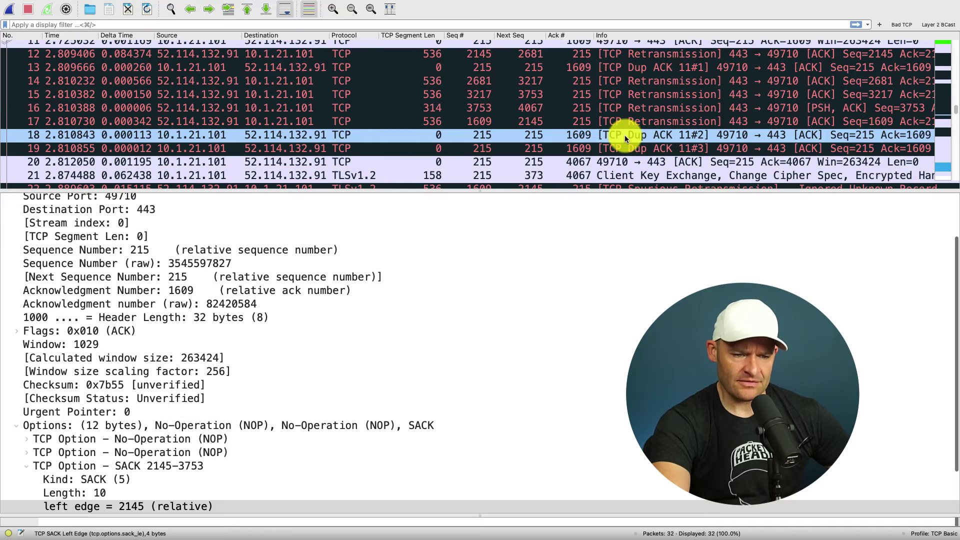
click(582, 138)
scroll(468, 319, down, 3)
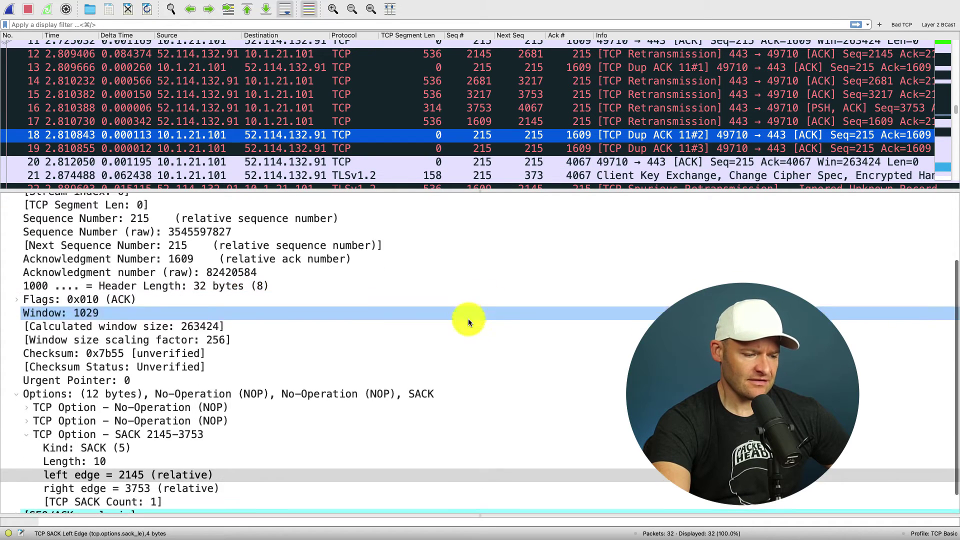
scroll(468, 318, down, 1)
click(229, 452)
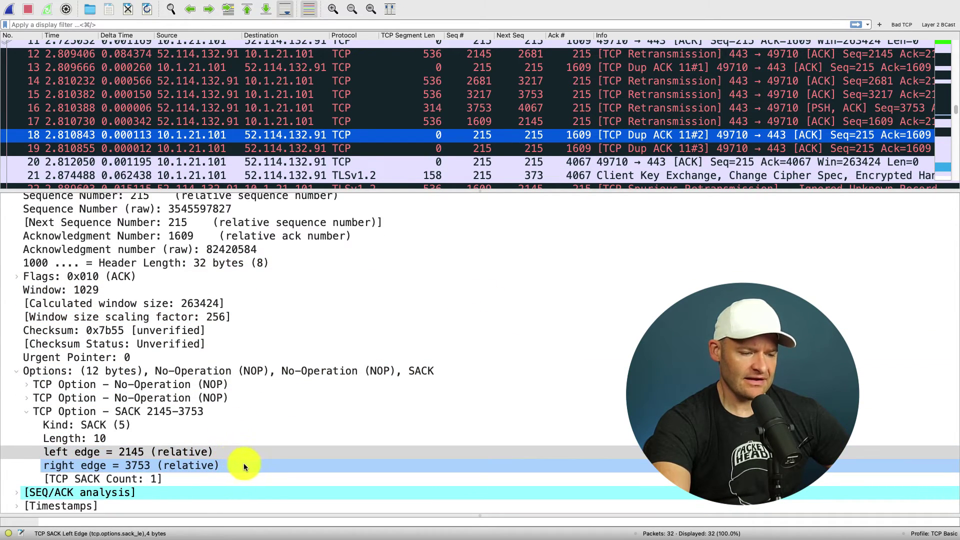
click(156, 467)
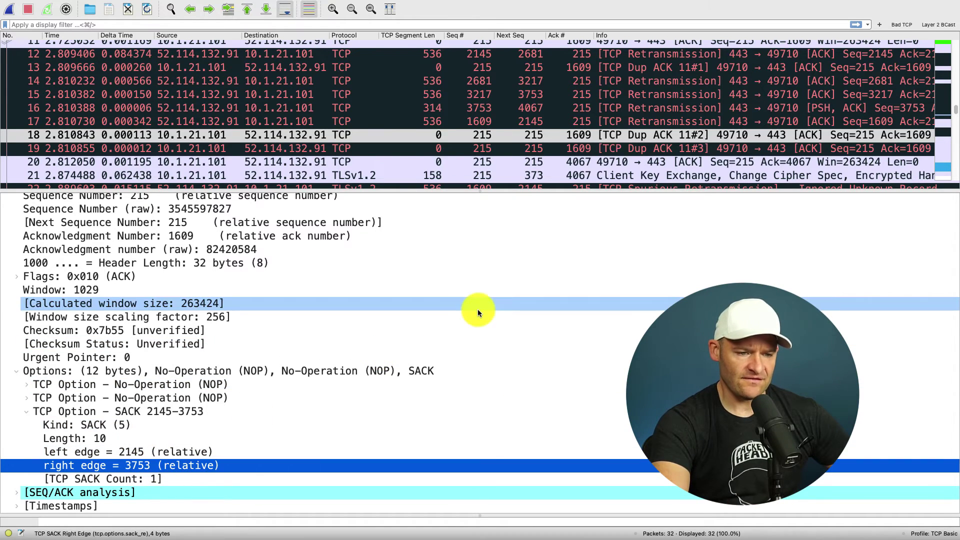
- Compare packet 19's SACK edges 2145–4067 with retransmitted packet 17 and packet 20's ACK of 4067
click(587, 154)
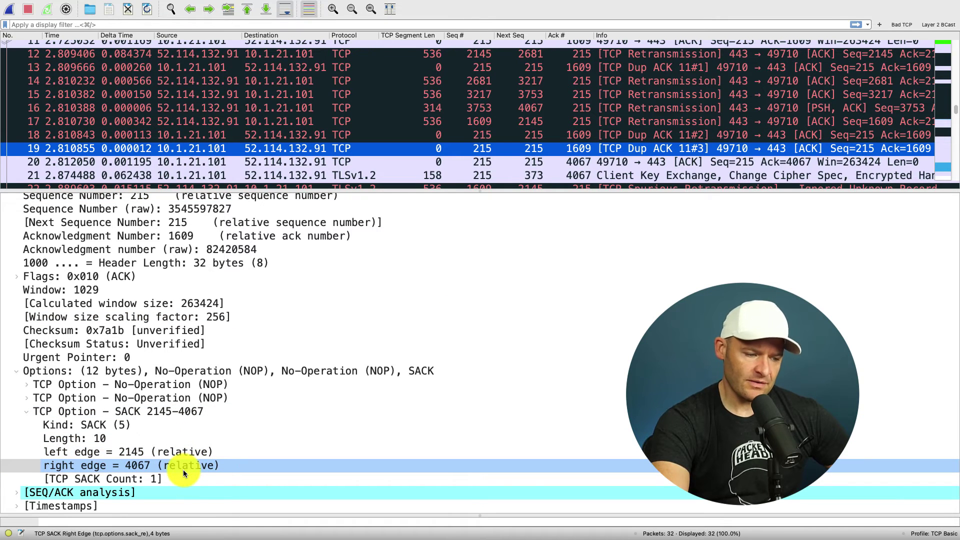
click(167, 454)
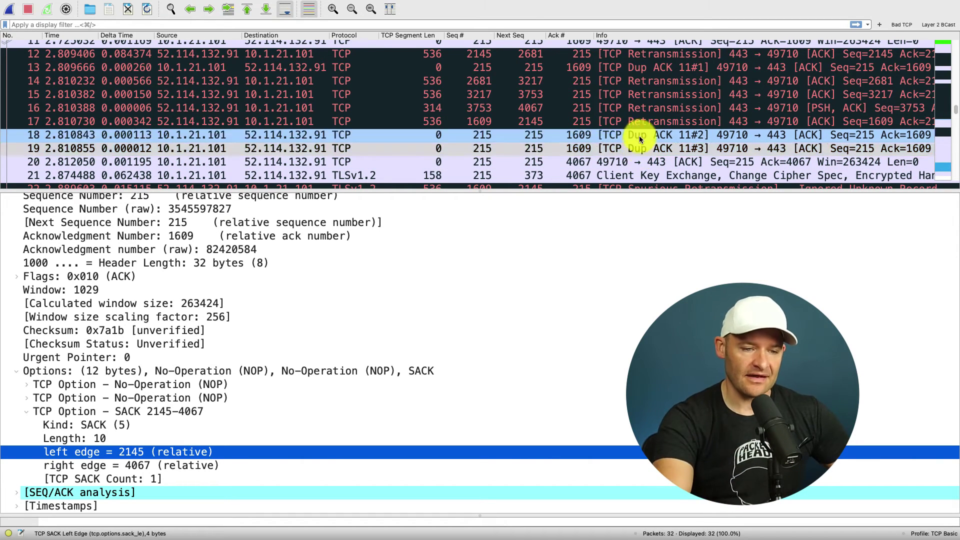
click(539, 123)
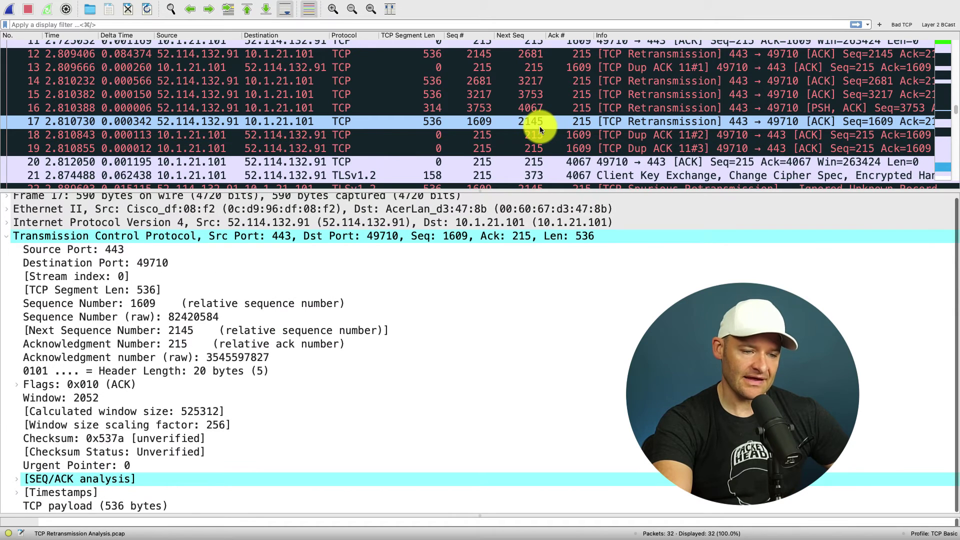
click(561, 161)
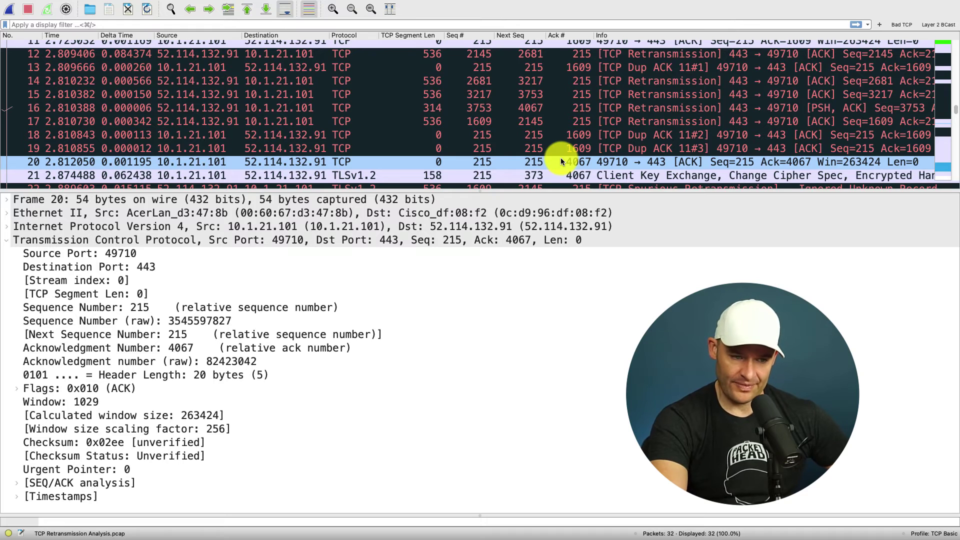
- Enlarge the packet list through packet 30 and review packets 13, 18 and 19's SACK 2145–4067
drag(559, 188, 566, 304)
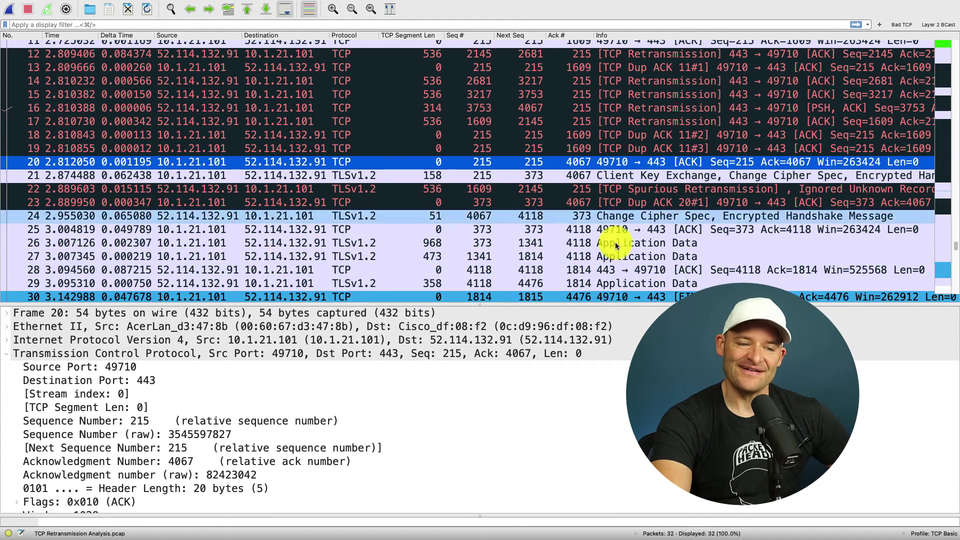
click(691, 67)
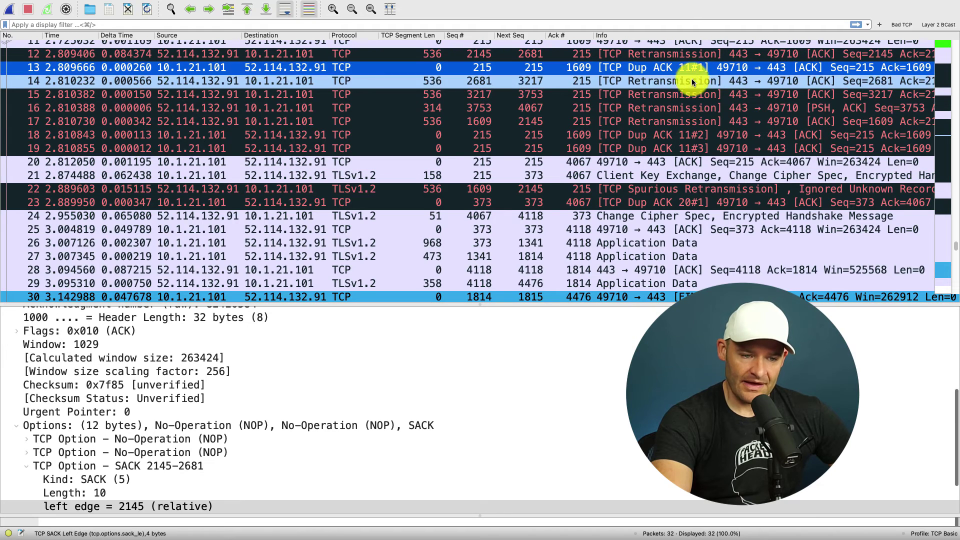
click(691, 135)
click(692, 149)
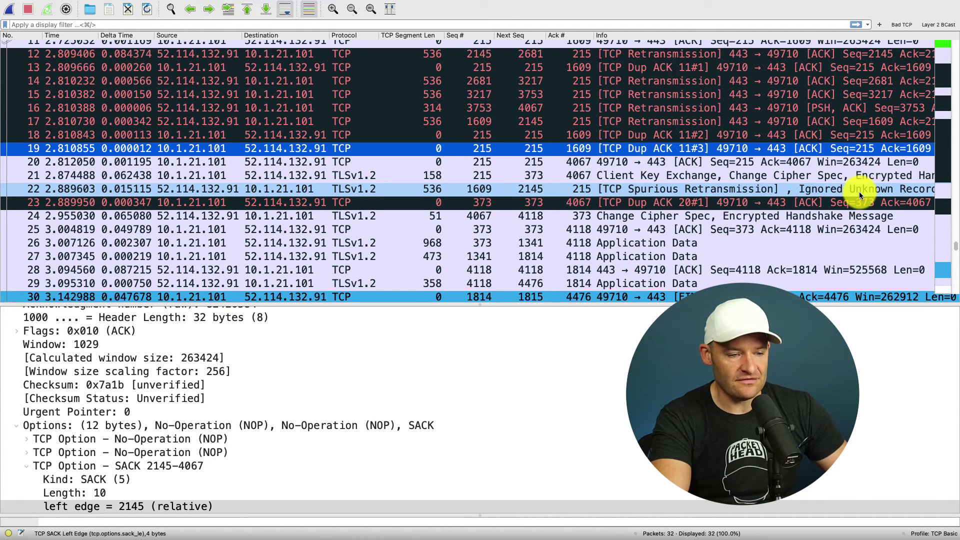
- Compare spurious retransmission 22 (Seq 1609–2145) against packets 19, 17 and 20, ending on 22
click(524, 193)
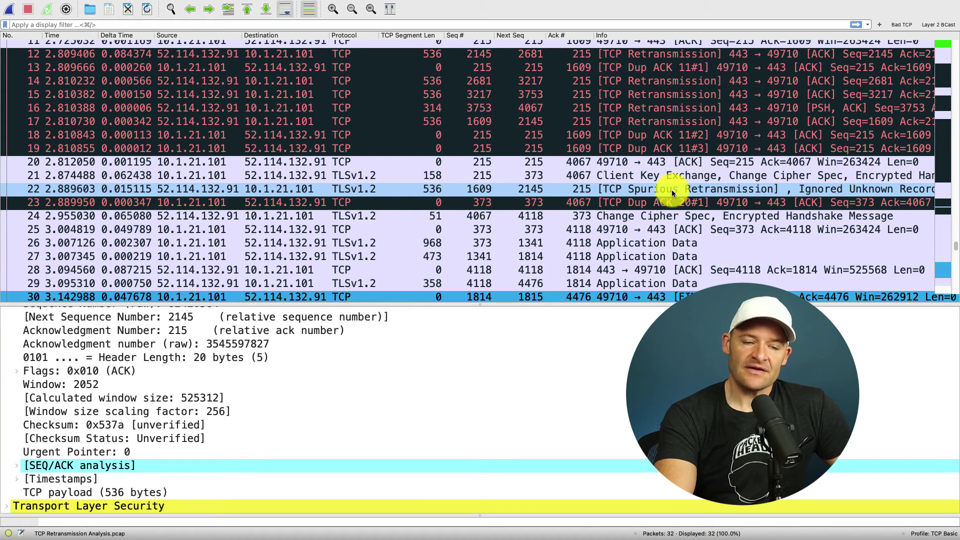
click(525, 148)
click(503, 122)
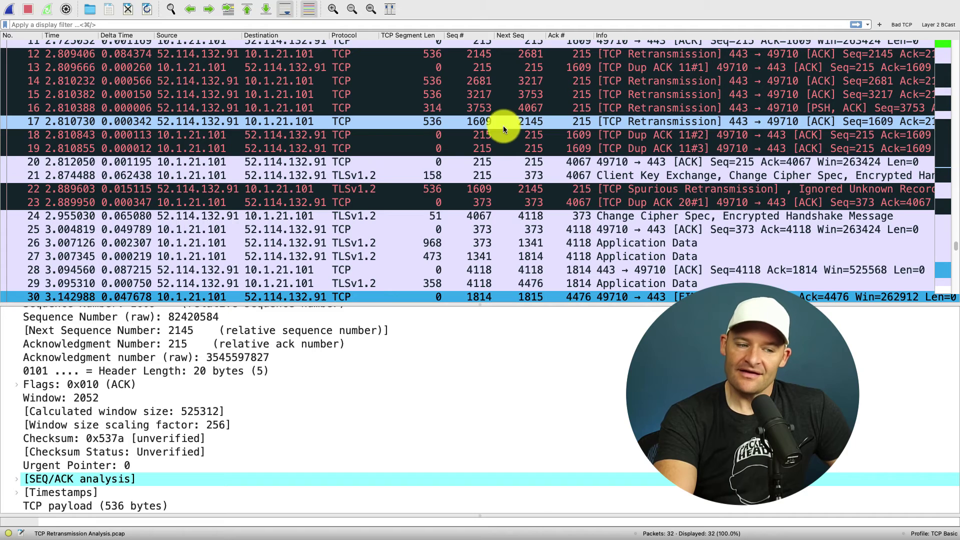
click(508, 161)
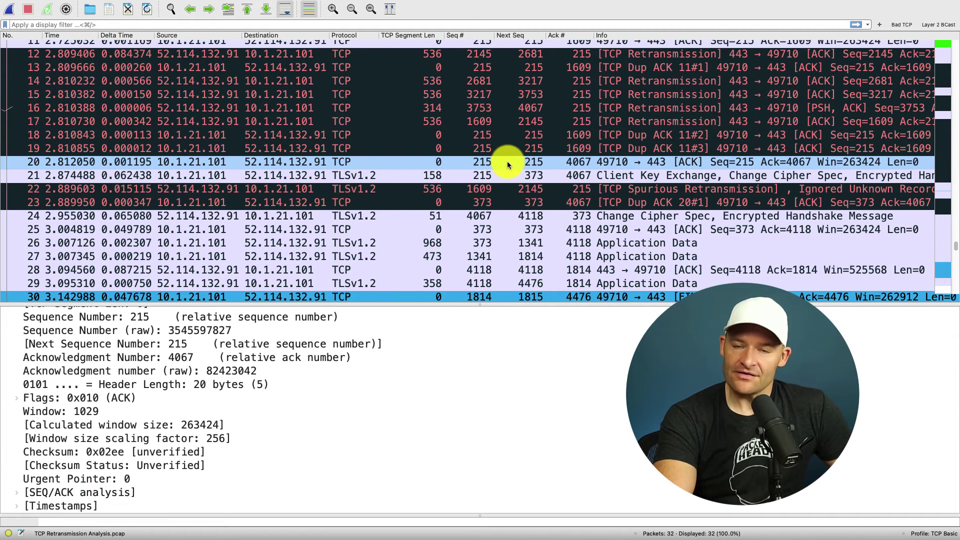
click(511, 190)
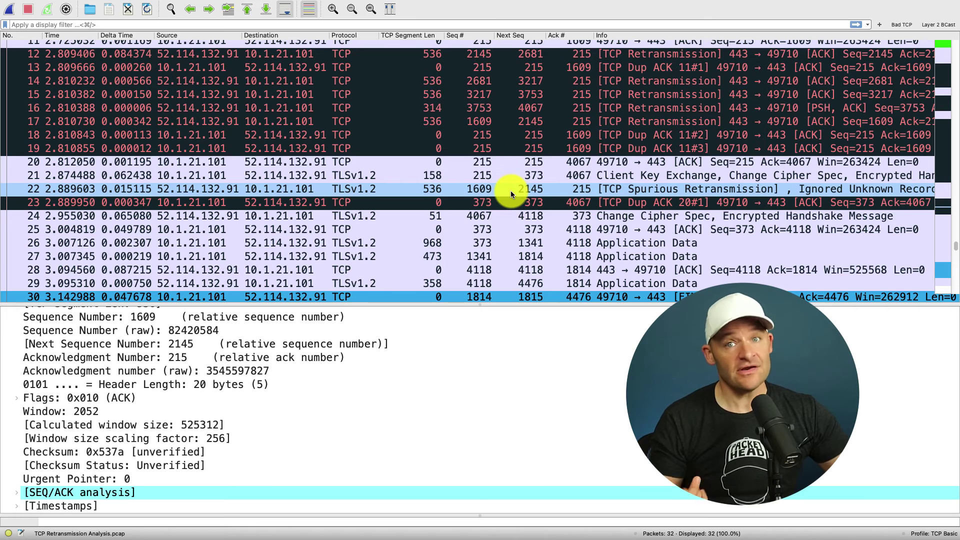
click(511, 191)
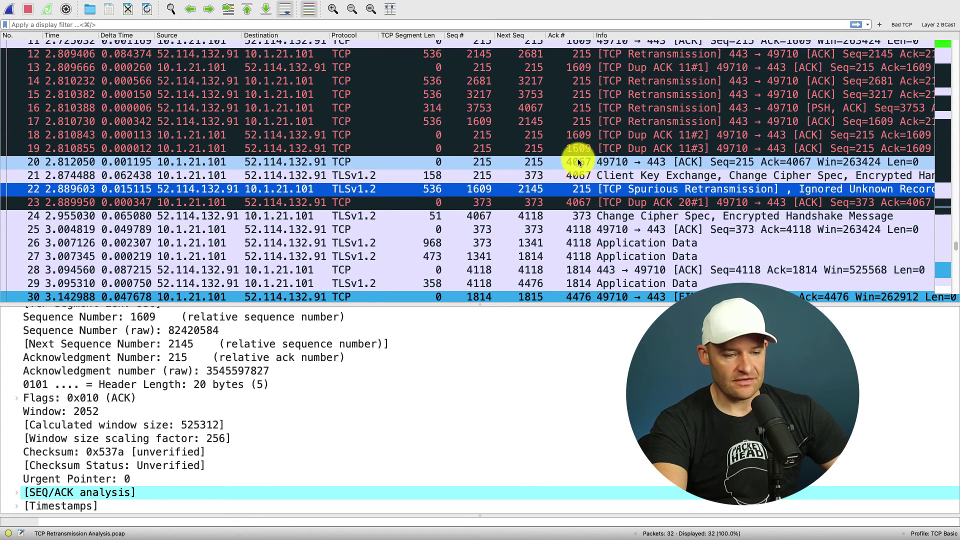